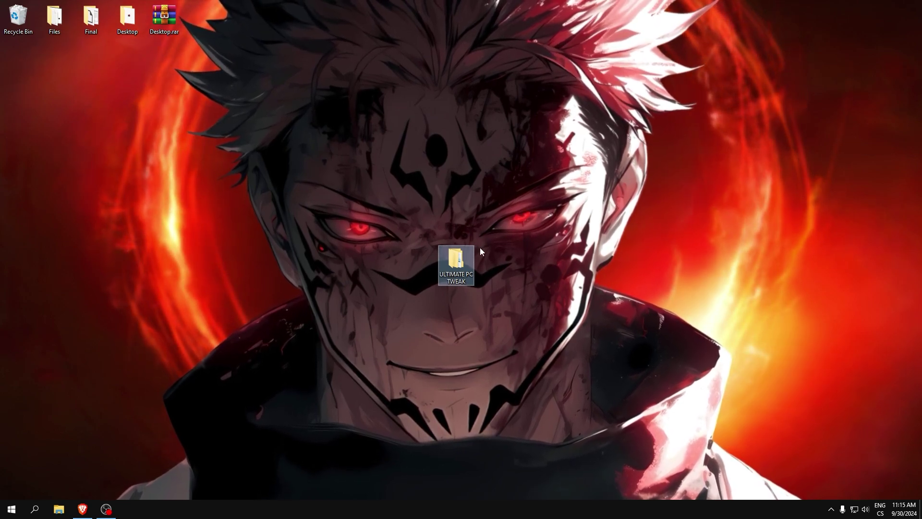
# Open the ULTIMATE PC TWEAK desktop folder and enter its '1. Clean your pc' subfolder.
pyautogui.doubleClick(454, 263)
pyautogui.moveTo(425, 84); pyautogui.dragTo(436, 87)
pyautogui.moveTo(391, 313); pyautogui.dragTo(361, 206)
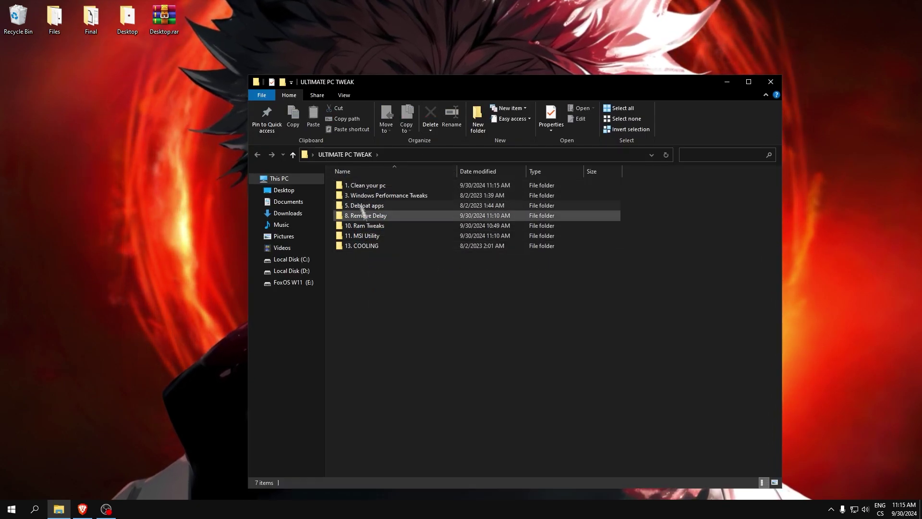
pyautogui.doubleClick(367, 187)
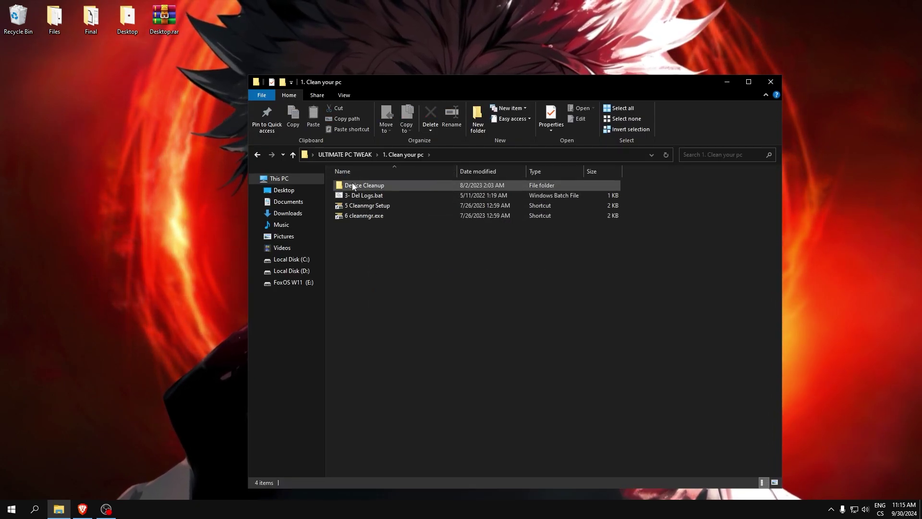
# Launch Device Cleanup Tool, select and remove all five non-present devices, then close it.
pyautogui.doubleClick(362, 185)
pyautogui.doubleClick(362, 185)
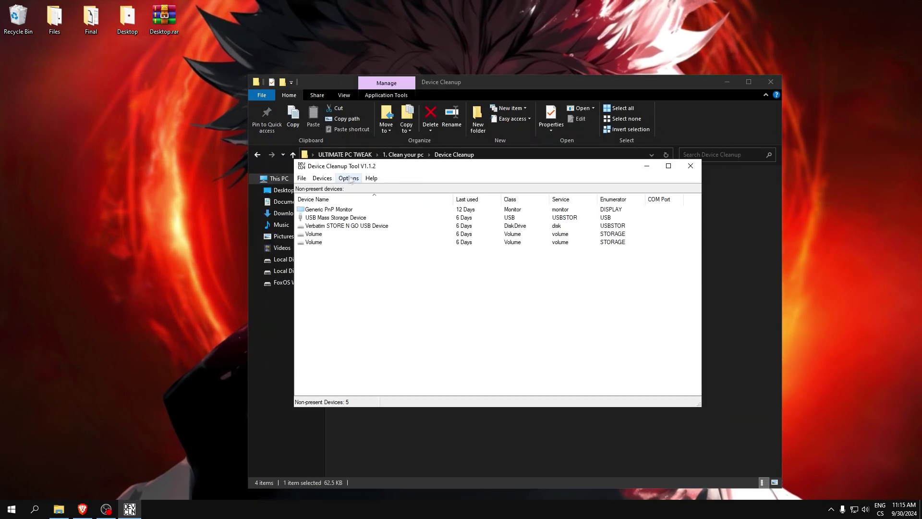
pyautogui.click(322, 179)
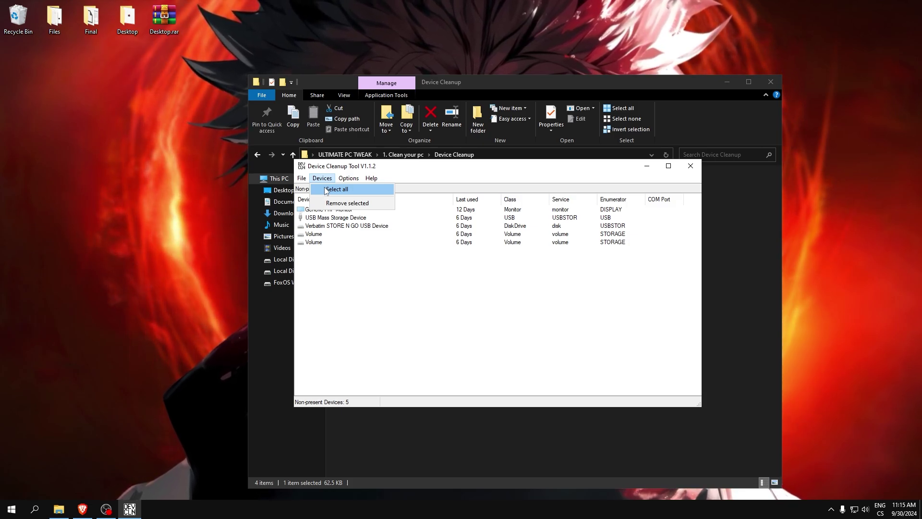
pyautogui.click(337, 189)
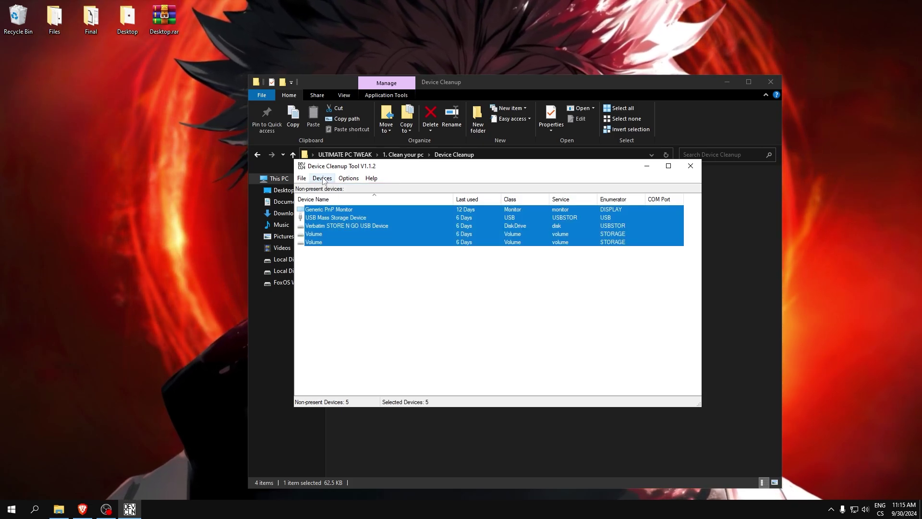
pyautogui.click(323, 180)
pyautogui.click(338, 204)
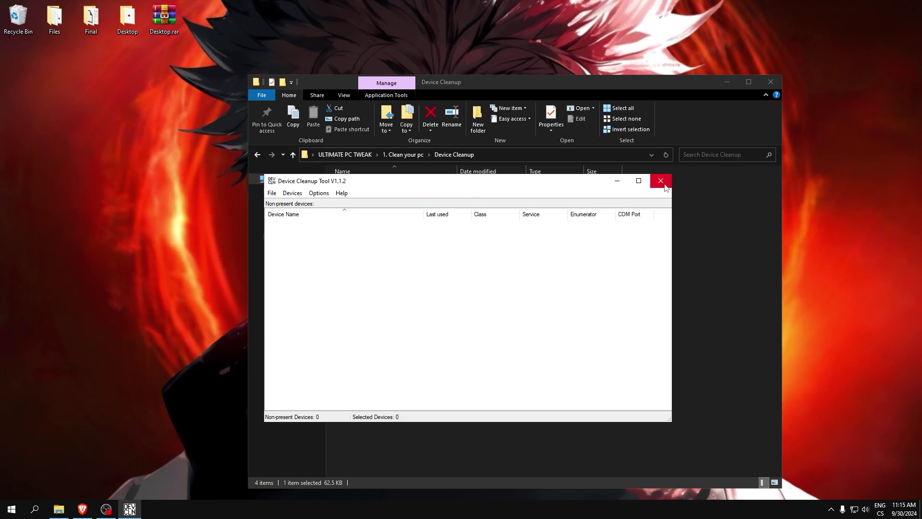
pyautogui.click(662, 181)
# Run '3- Del Logs.bat' as administrator to delete logs like CBS.log and dism.log.
pyautogui.click(258, 154)
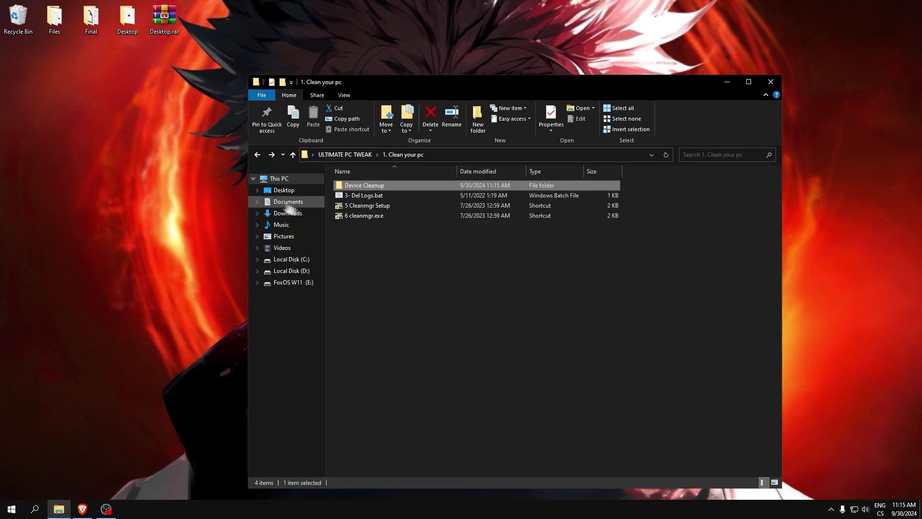
pyautogui.rightClick(361, 197)
pyautogui.click(416, 237)
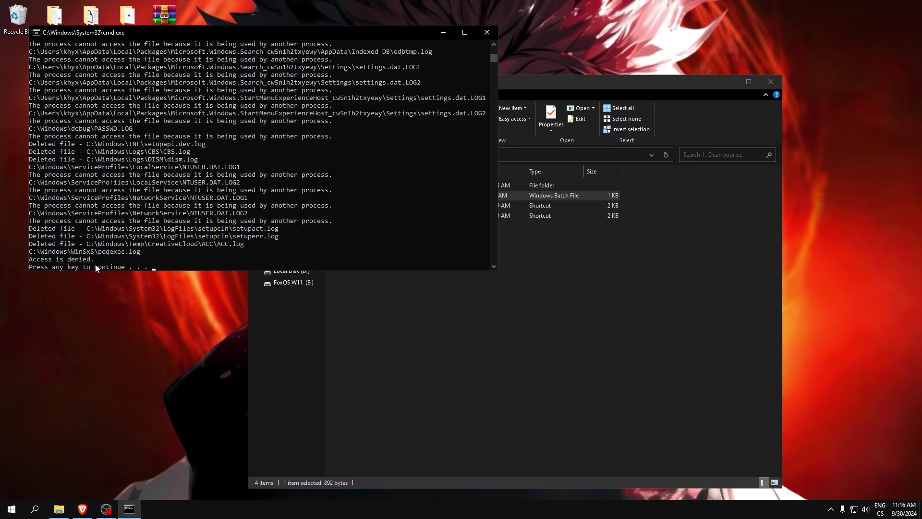
pyautogui.press('Return')
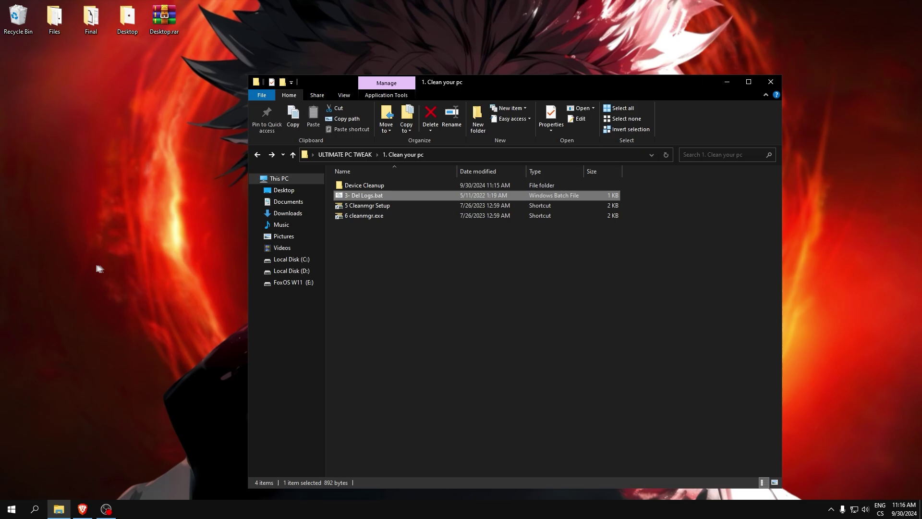
# Run '6 cleanmgr.exe' on drive C: and permanently delete the checked files, about 101 MB.
pyautogui.doubleClick(369, 216)
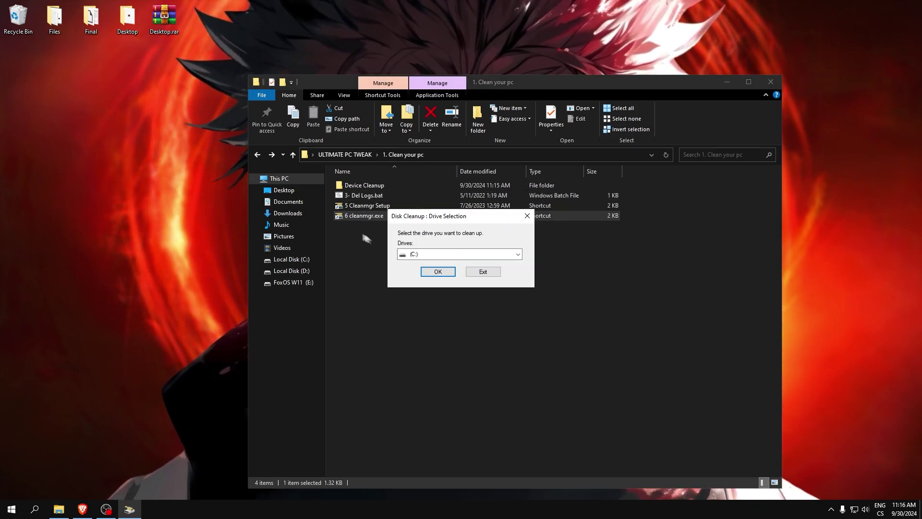
pyautogui.click(441, 270)
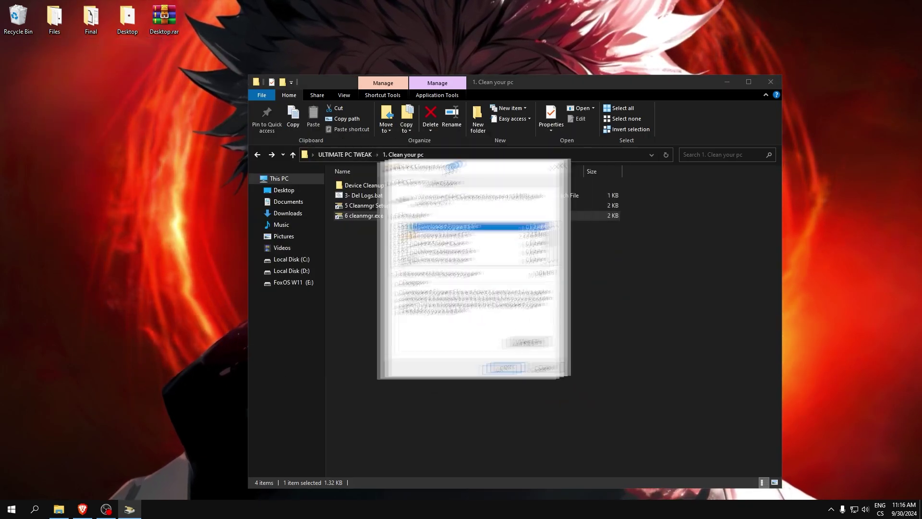
pyautogui.scroll(-1, 419, 266)
pyautogui.scroll(1, 401, 270)
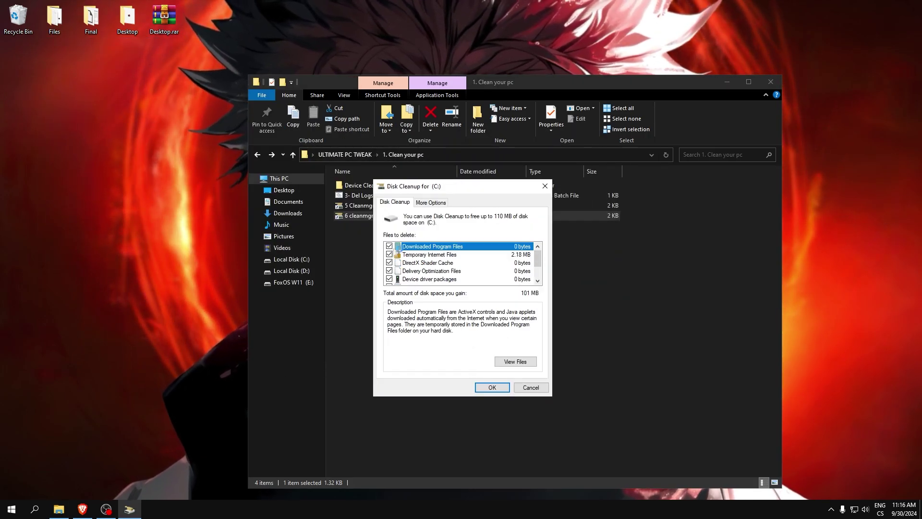
pyautogui.scroll(-1, 401, 269)
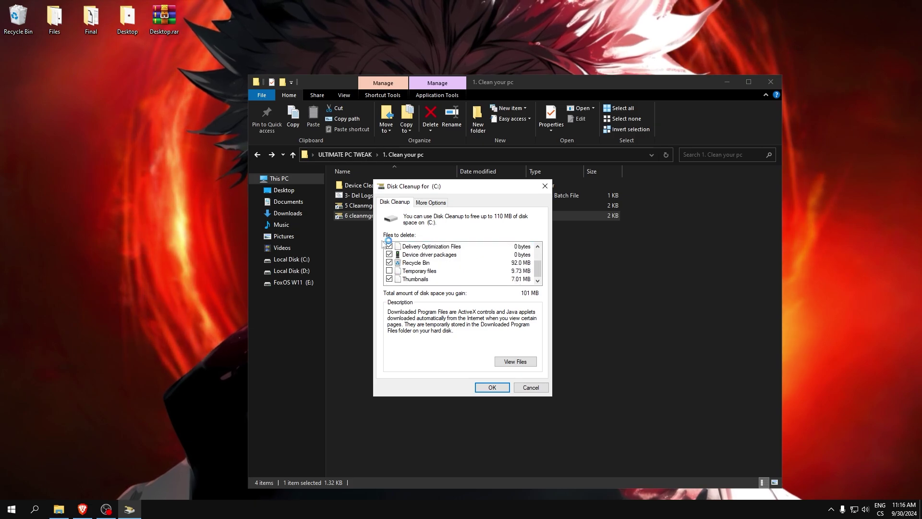
pyautogui.click(489, 387)
pyautogui.click(492, 261)
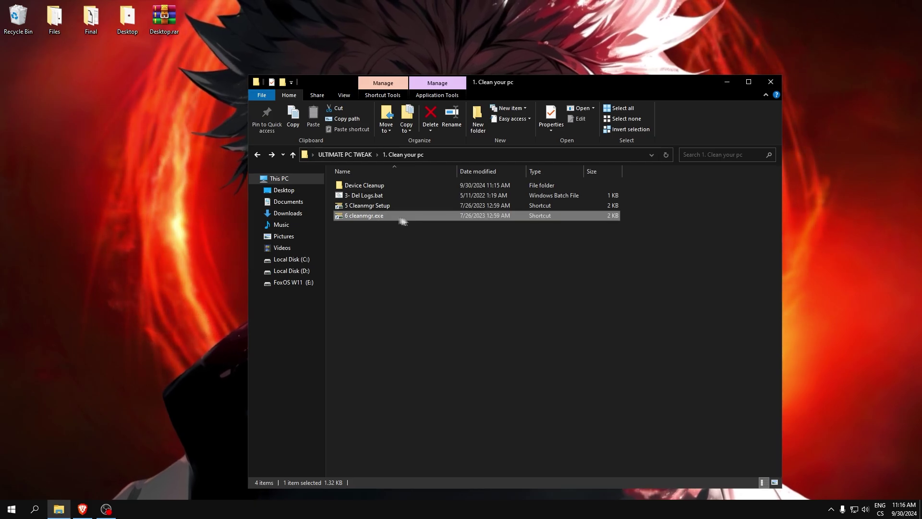
# Open '3. Windows Performance Tweaks' and run '1. Turn Gamebar Off', checking Game Bar is off.
pyautogui.click(257, 155)
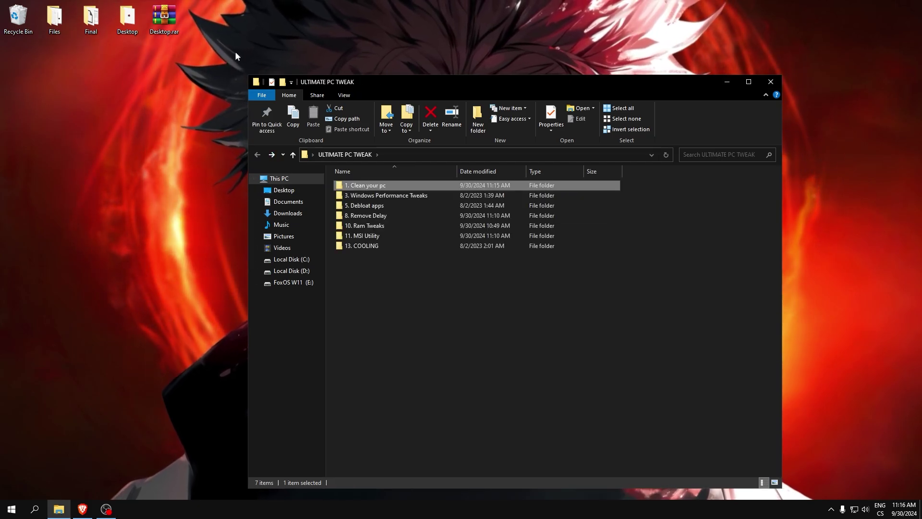
pyautogui.doubleClick(372, 196)
pyautogui.doubleClick(358, 185)
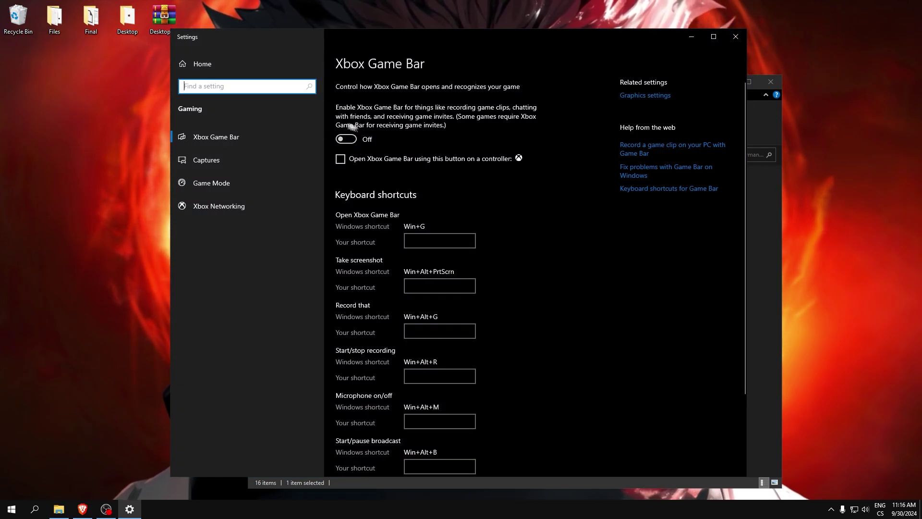
pyautogui.click(735, 36)
pyautogui.press('Return')
# Run the Transparency Effects Off and Pause Updates shortcuts, confirming transparency effects are Off.
pyautogui.hotkey('alt', 'F4')
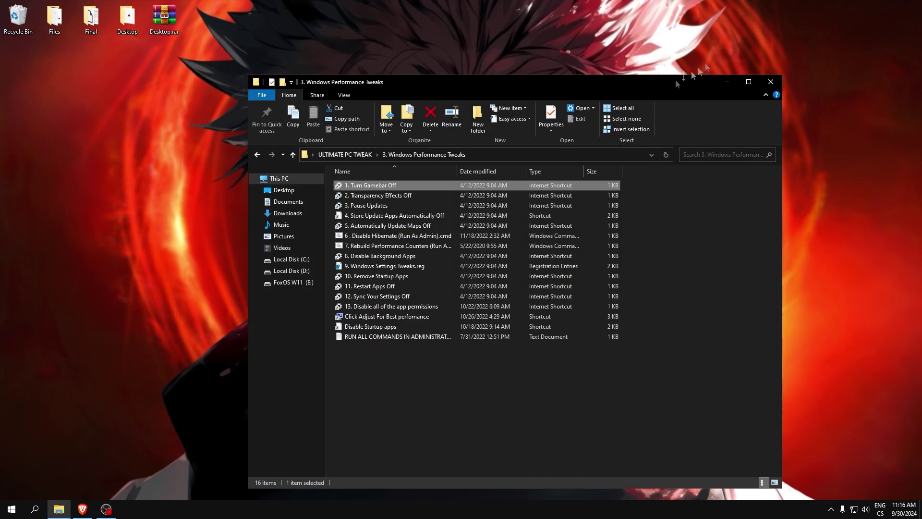
pyautogui.press('Down')
pyautogui.press('Return')
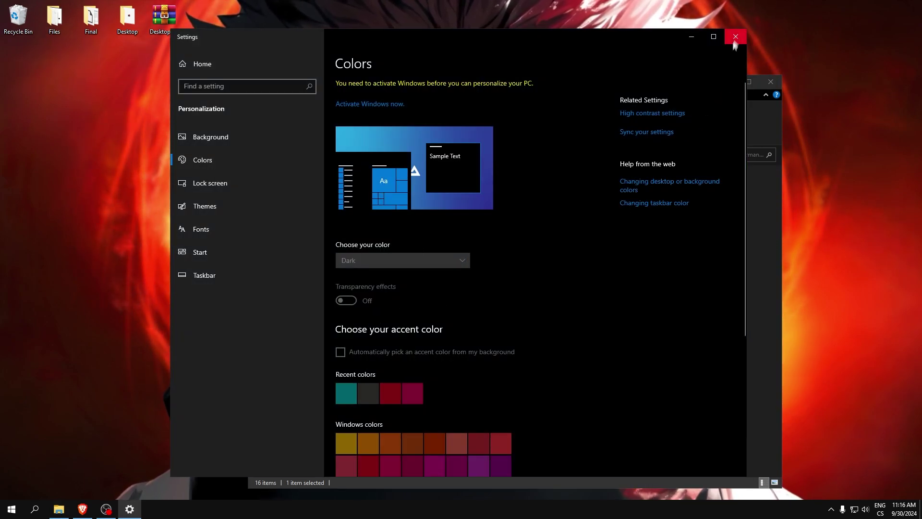
pyautogui.click(736, 36)
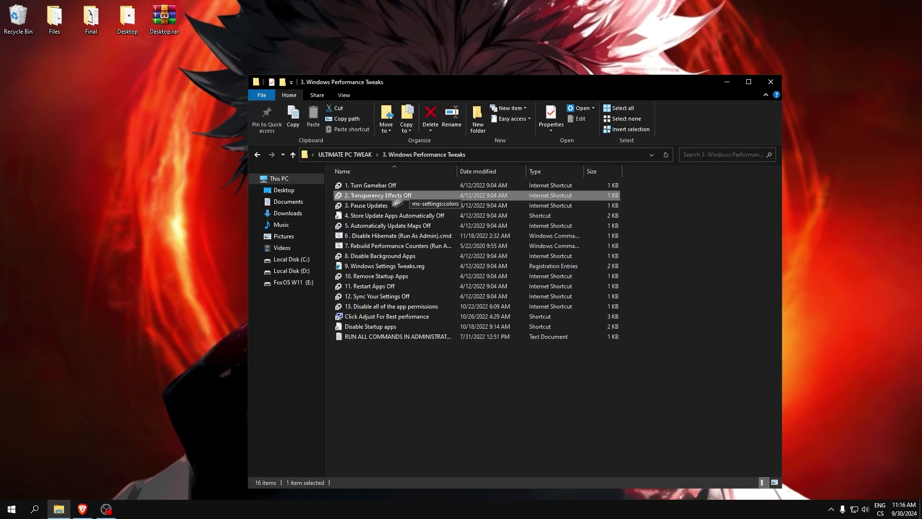
pyautogui.doubleClick(368, 206)
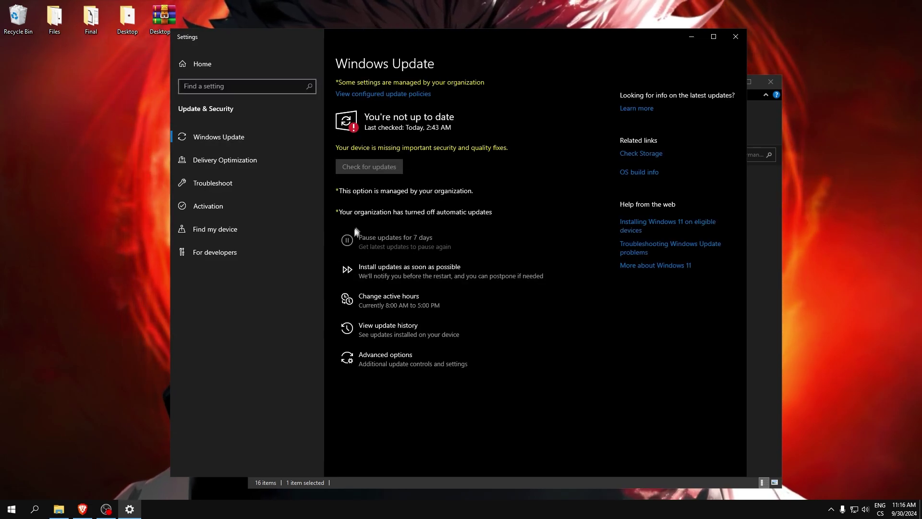
pyautogui.click(736, 37)
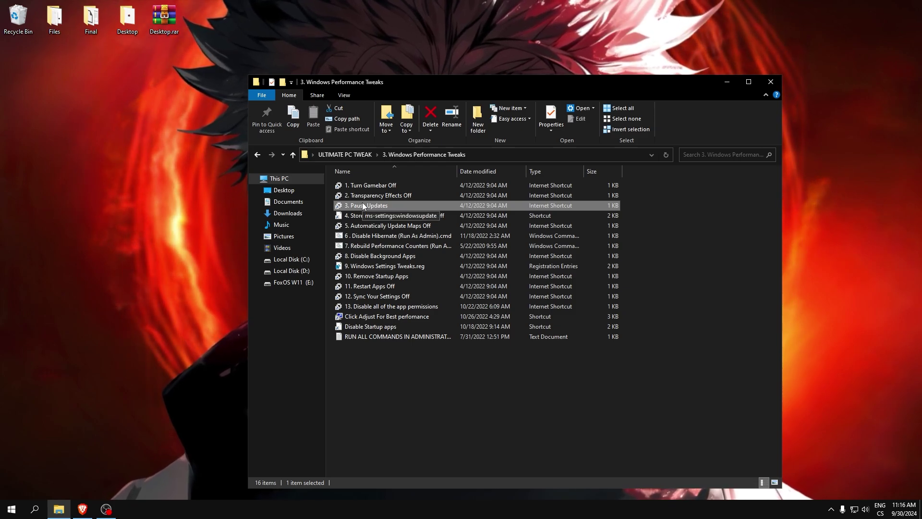
# Run shortcut 4 and confirm Microsoft Store's 'Update apps automatically' setting is Off.
pyautogui.click(348, 218)
pyautogui.doubleClick(348, 218)
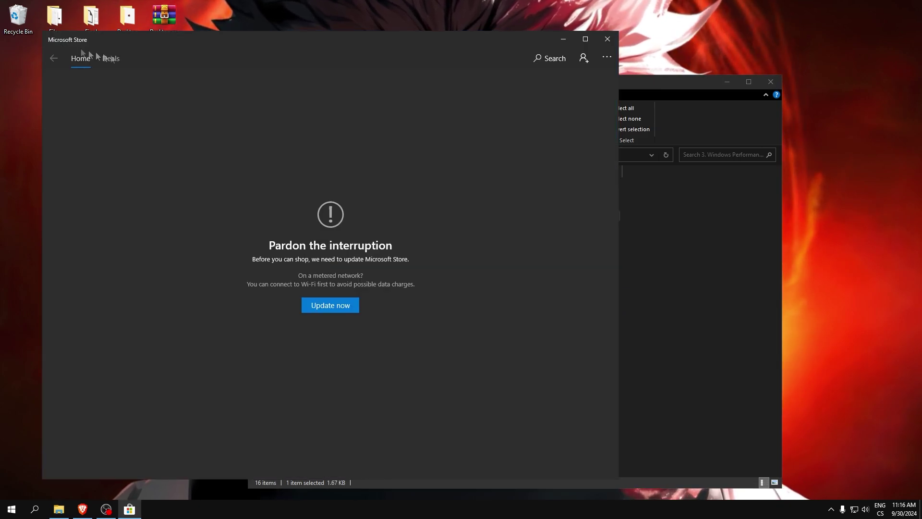
pyautogui.click(607, 58)
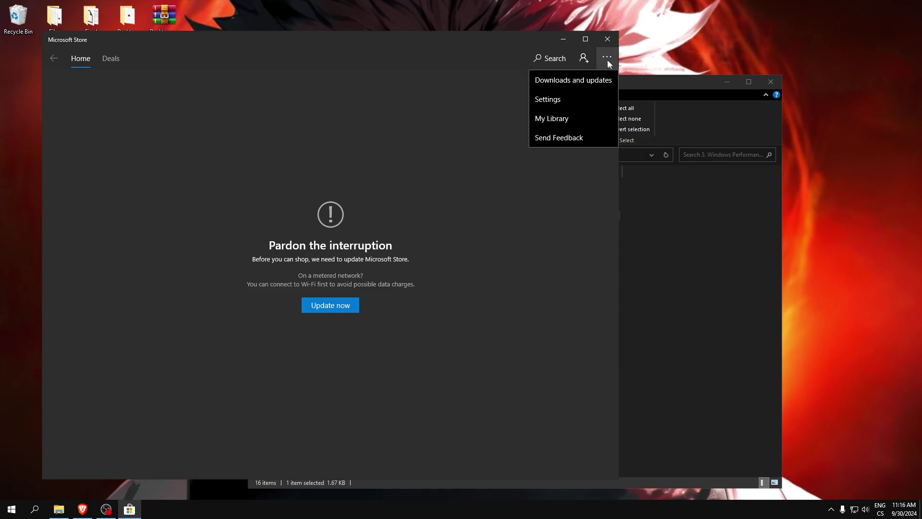
pyautogui.click(545, 98)
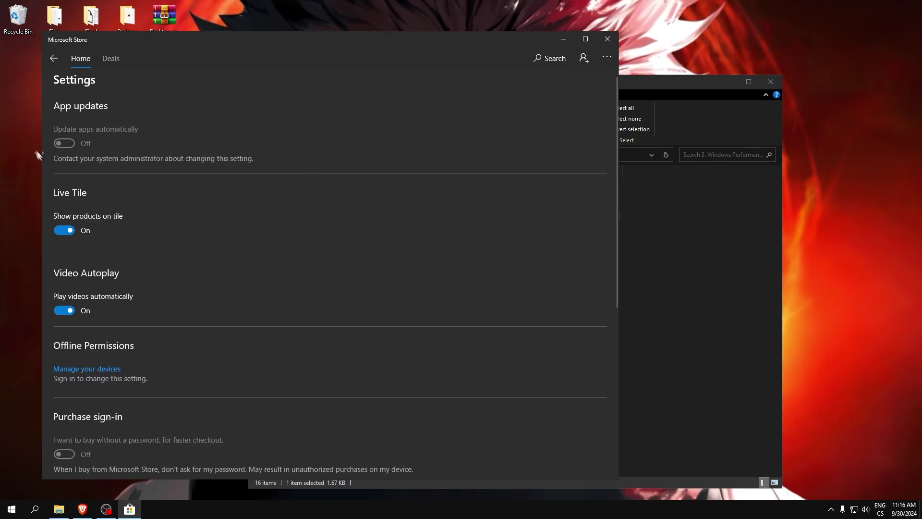
pyautogui.click(609, 39)
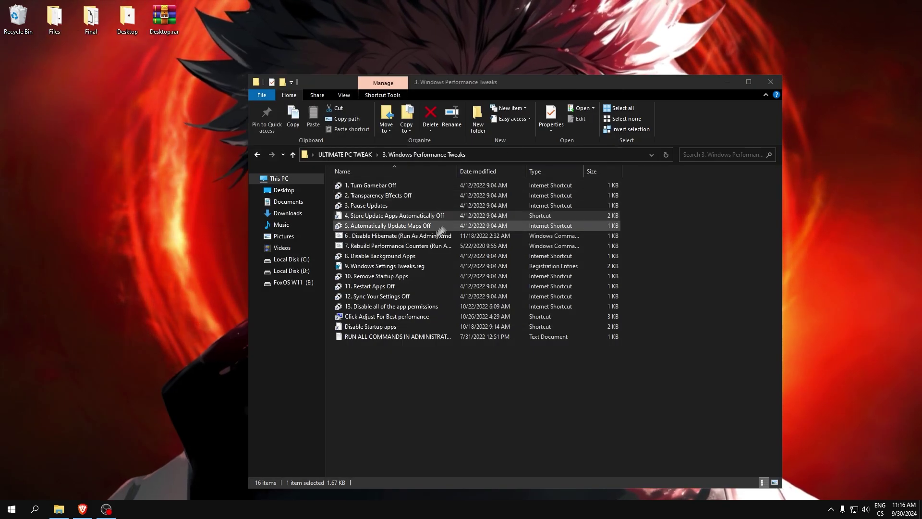
# Run '5. Automatically Update Maps Off' and close the Settings window it opens.
pyautogui.doubleClick(360, 226)
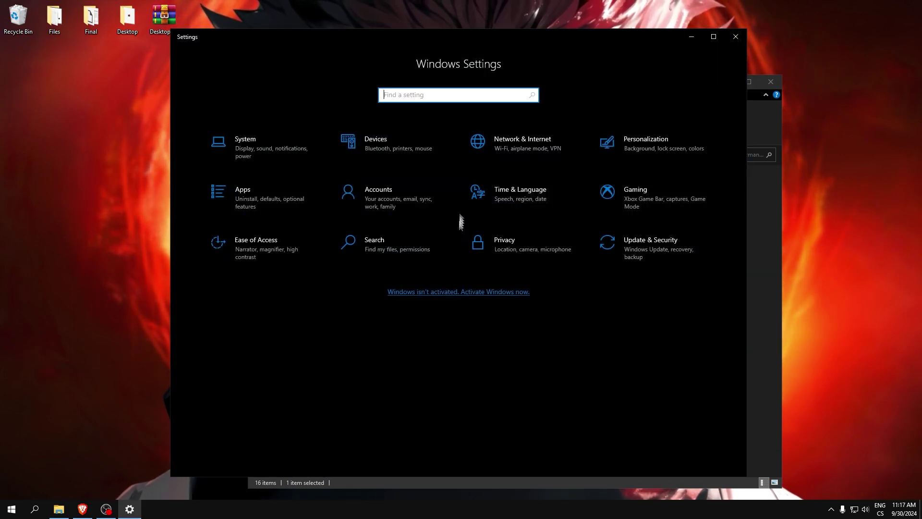
pyautogui.moveTo(497, 44); pyautogui.dragTo(454, 47)
pyautogui.hotkey('alt', 'F4')
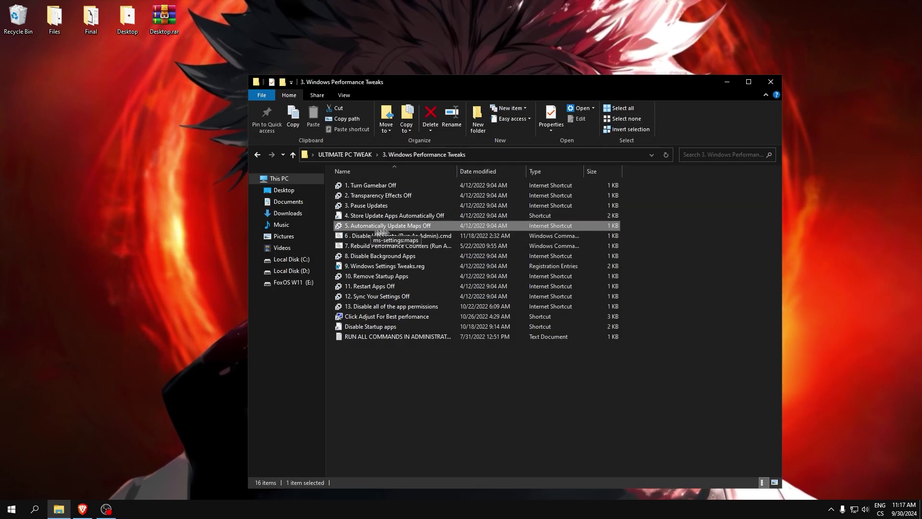
# Run the Disable Hibernate and '7. Rebuild Performance Counters' scripts as administrator.
pyautogui.rightClick(379, 236)
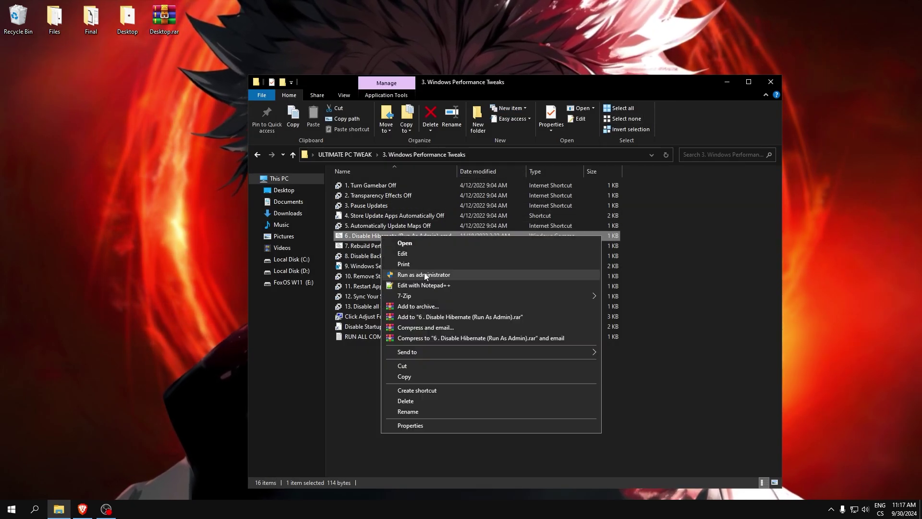
pyautogui.click(424, 272)
pyautogui.rightClick(336, 247)
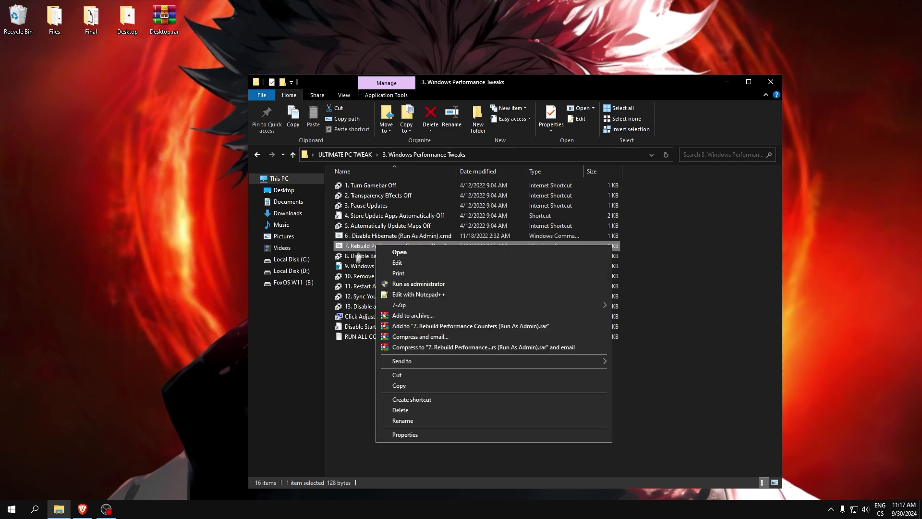
pyautogui.click(407, 284)
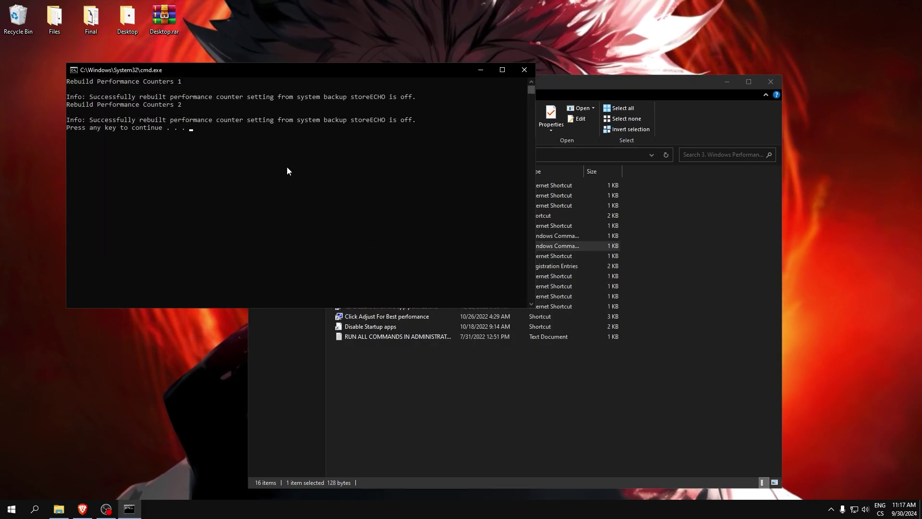
pyautogui.press('Return')
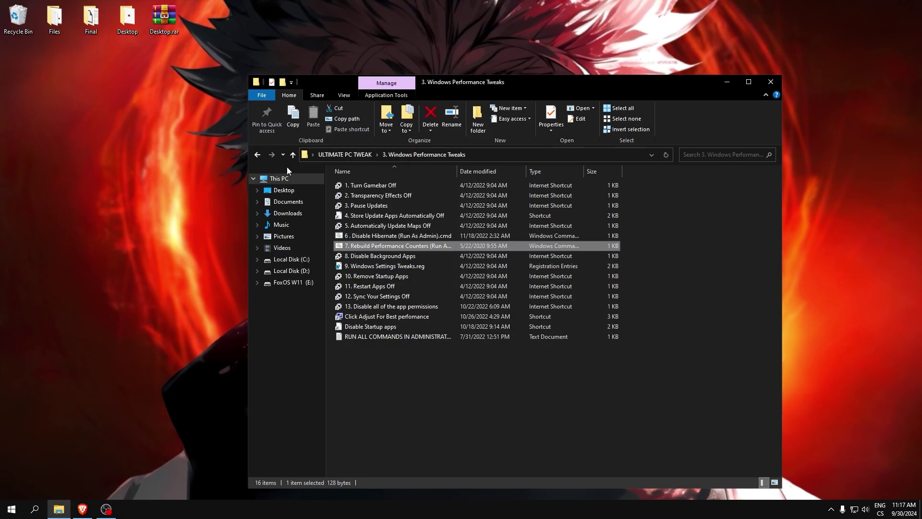
# Review background apps, merge 'Windows Settings Tweaks.reg', and turn off Opera GX Browser Assistant at startup.
pyautogui.doubleClick(382, 260)
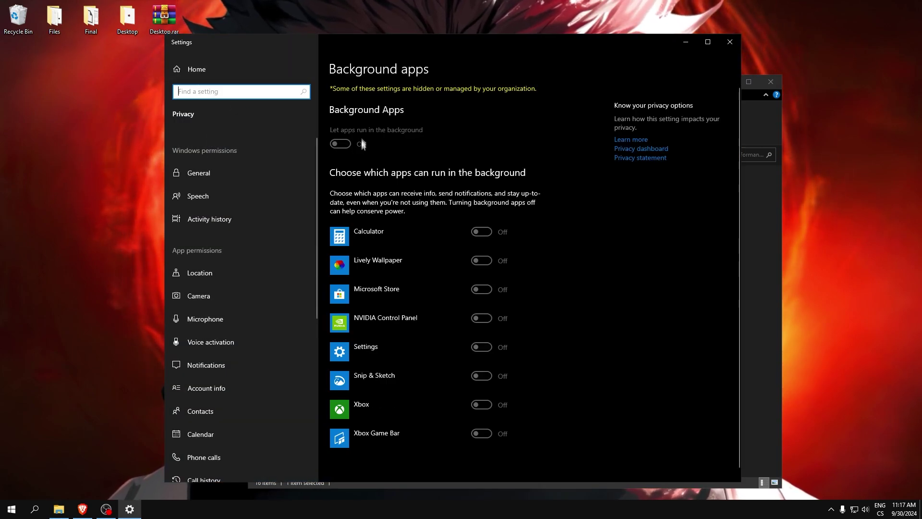
pyautogui.click(708, 41)
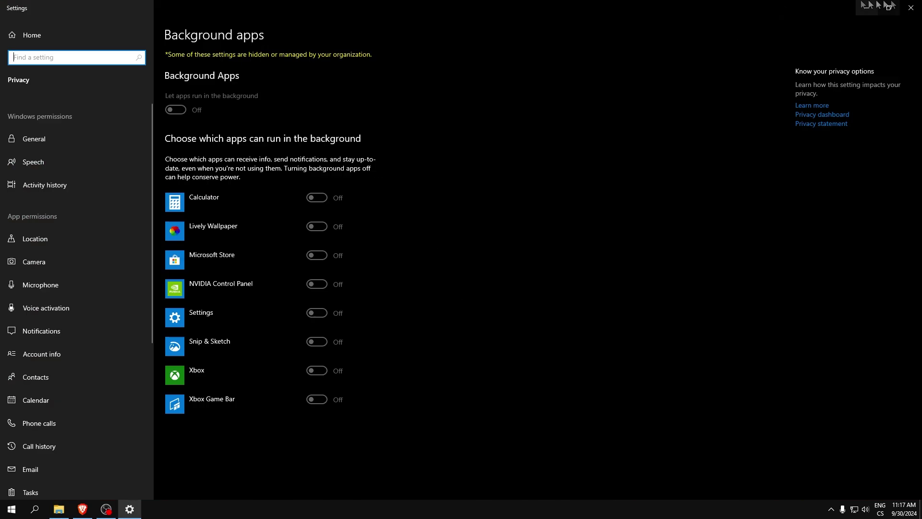
pyautogui.click(911, 6)
pyautogui.doubleClick(365, 263)
pyautogui.click(542, 270)
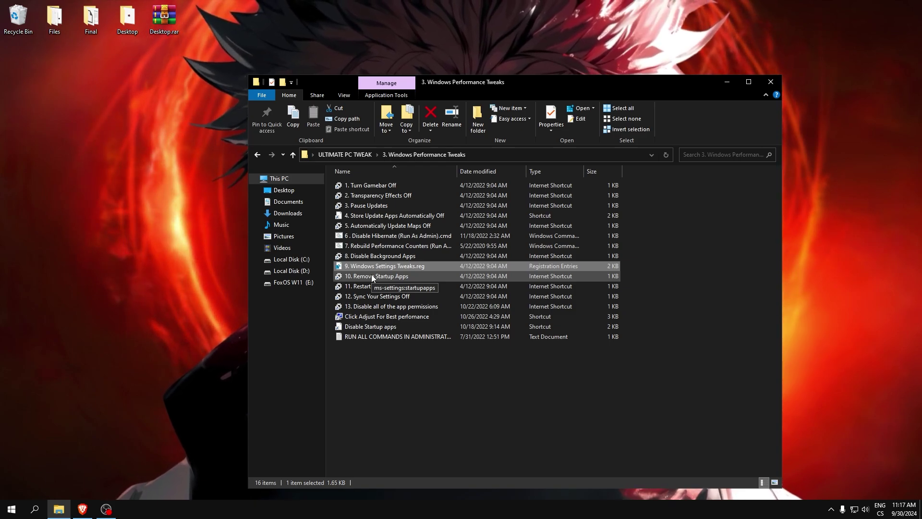
pyautogui.doubleClick(370, 275)
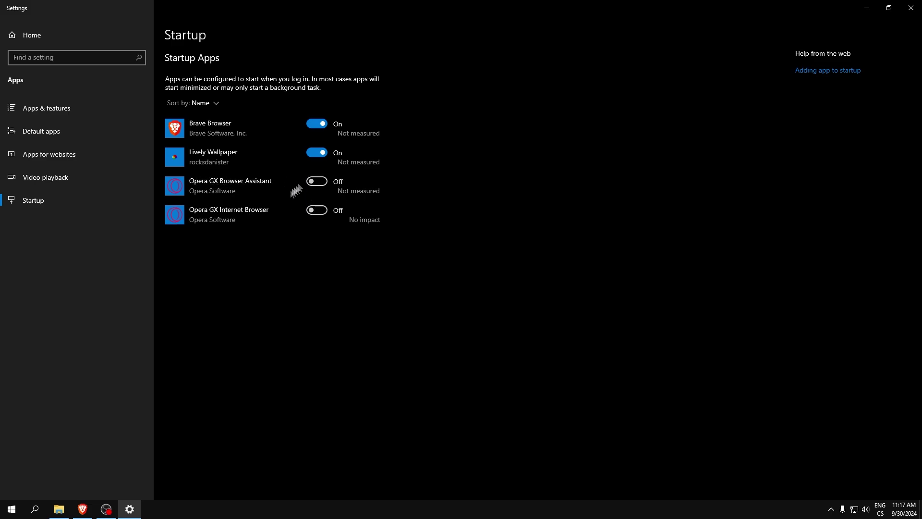
pyautogui.click(911, 8)
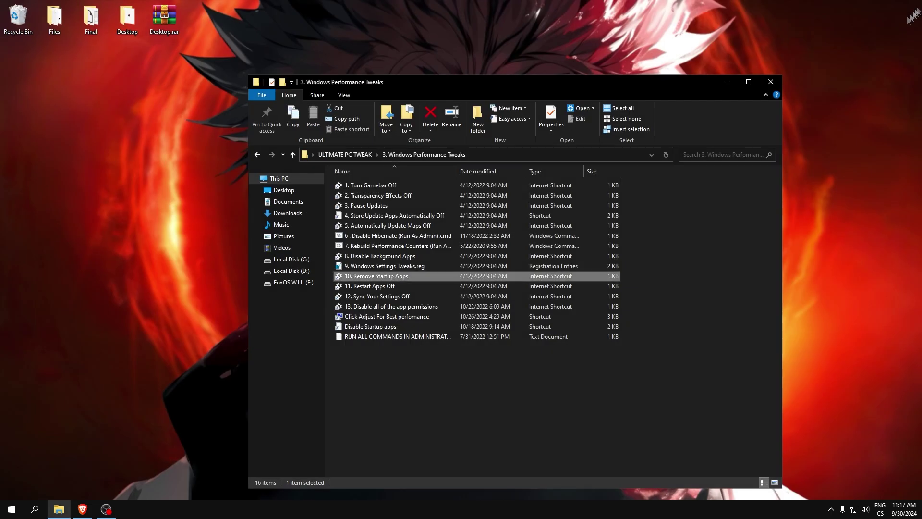
# Review the Restart Apps Off, Sync Your Settings Off and app permissions Settings pages.
pyautogui.doubleClick(349, 287)
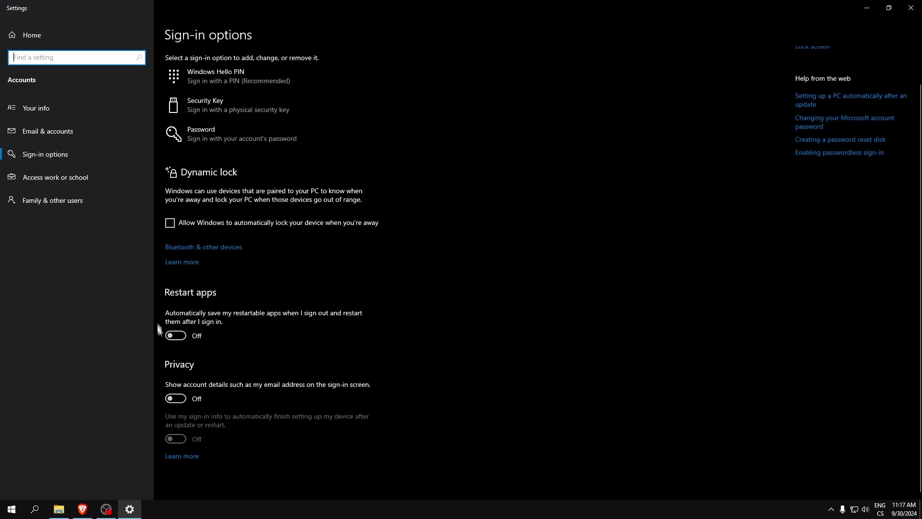
pyautogui.click(911, 7)
pyautogui.doubleClick(467, 288)
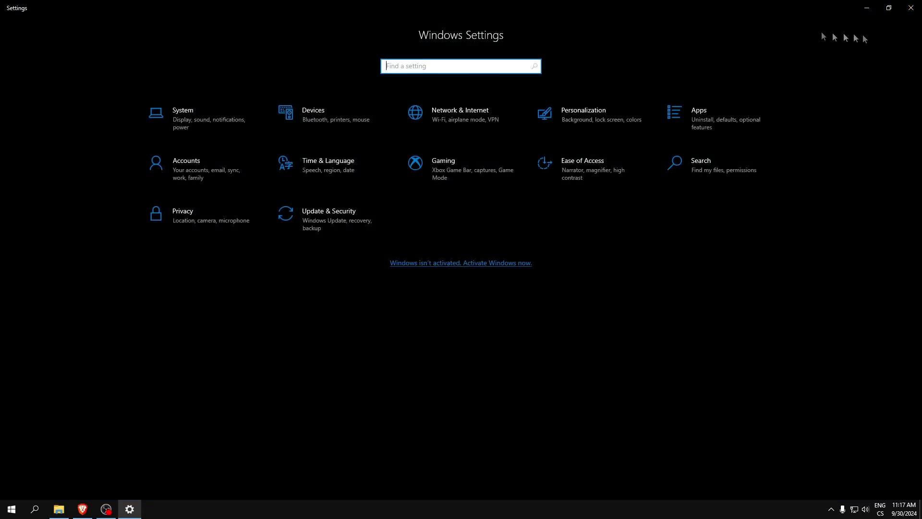
pyautogui.click(911, 8)
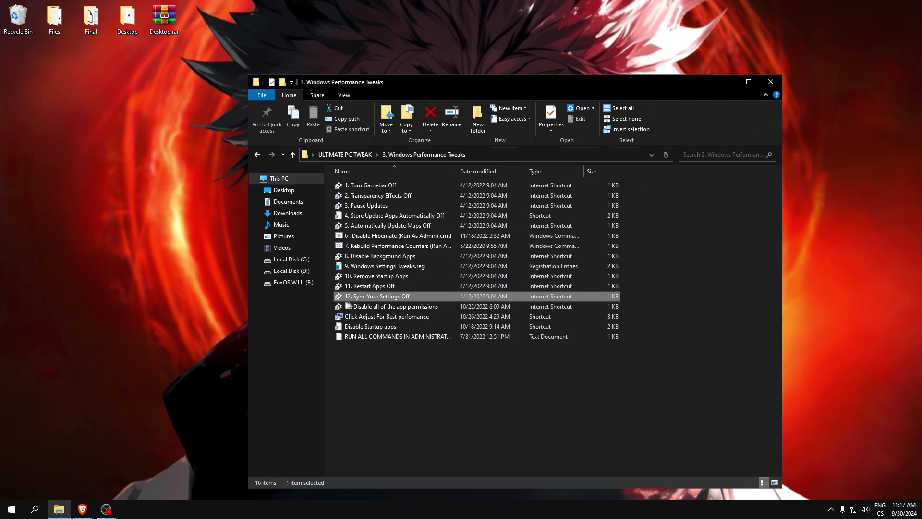
pyautogui.doubleClick(364, 310)
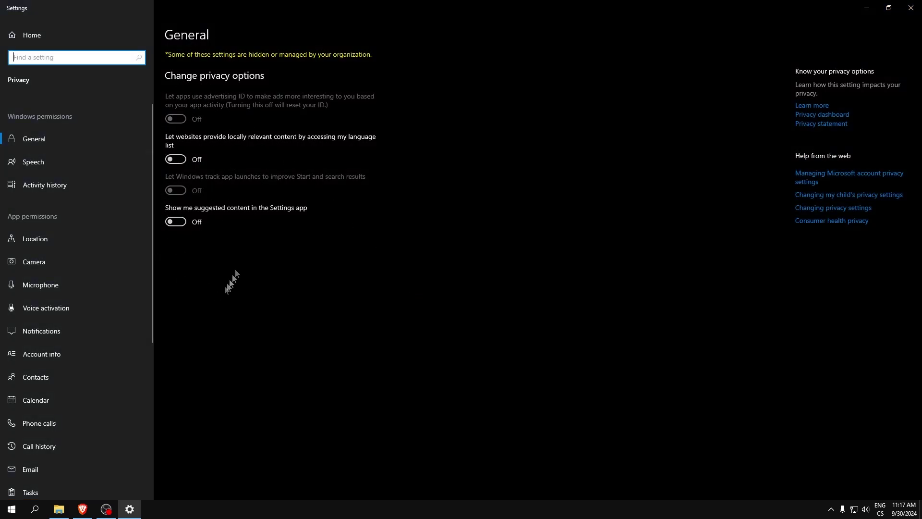
pyautogui.click(911, 8)
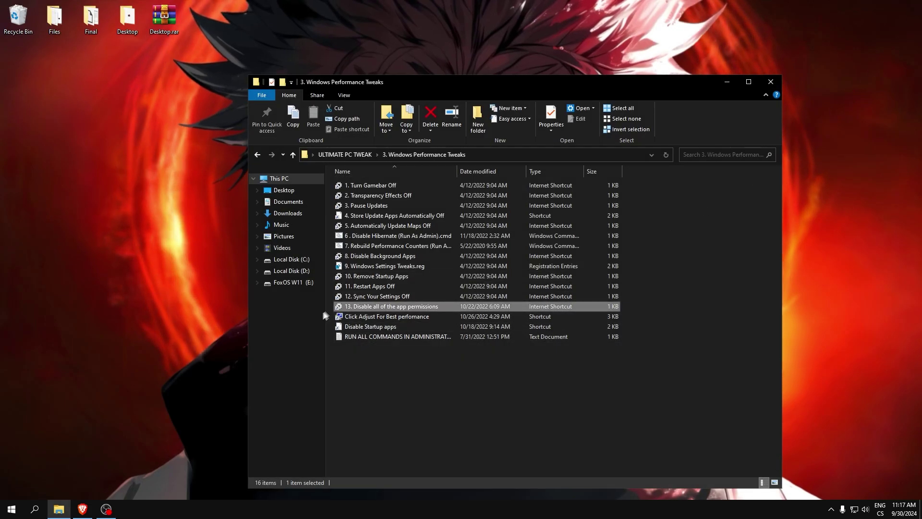
# Set visual effects to Custom with thumbnails, window contents while dragging and smooth fonts.
pyautogui.doubleClick(361, 317)
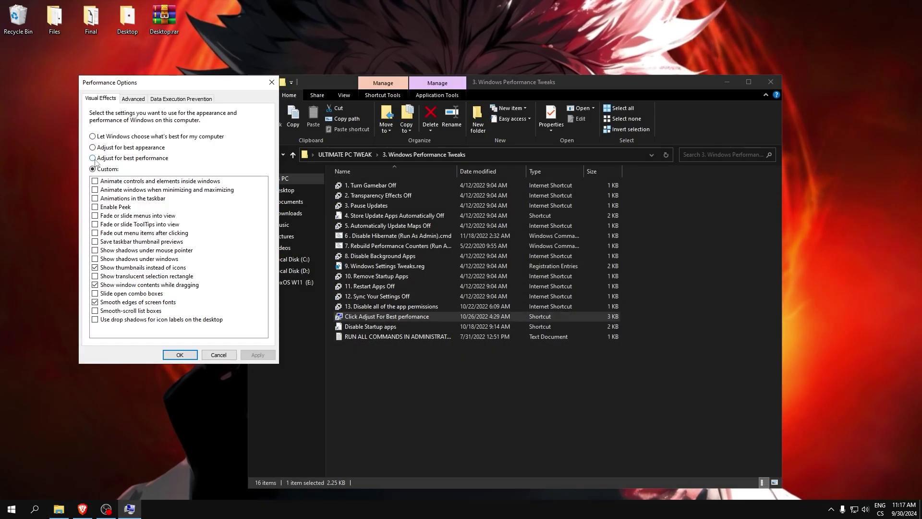
pyautogui.press('Escape')
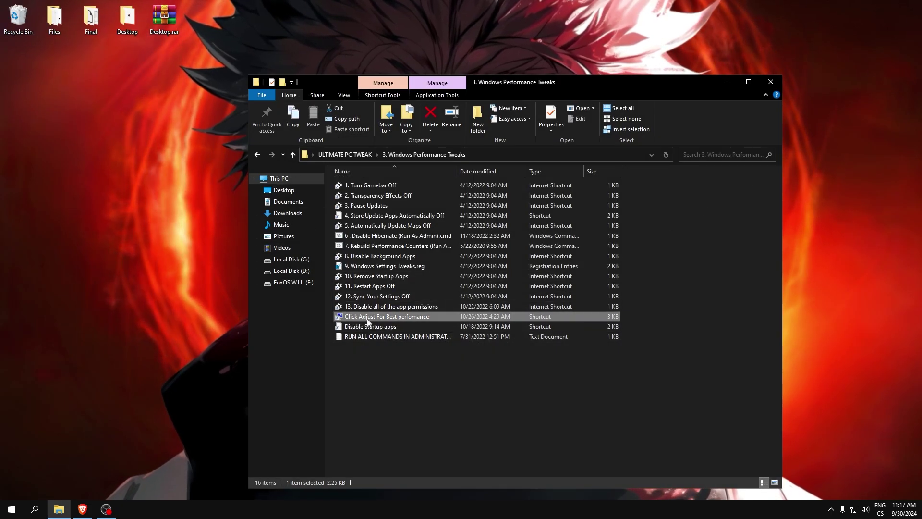
pyautogui.doubleClick(367, 318)
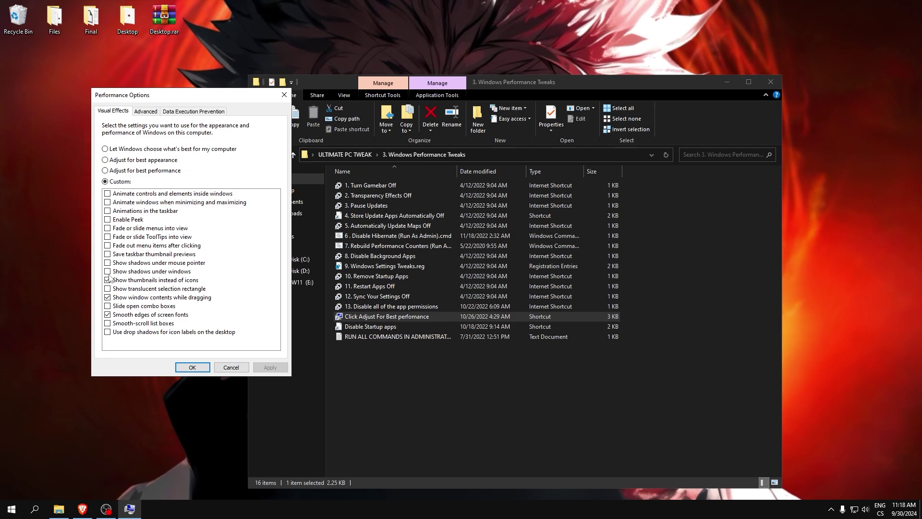
pyautogui.click(192, 367)
# Browse the '5. Debloat apps' folder and its Debloat Discord subfolder, then return to ULTIMATE PC TWEAK.
pyautogui.click(256, 155)
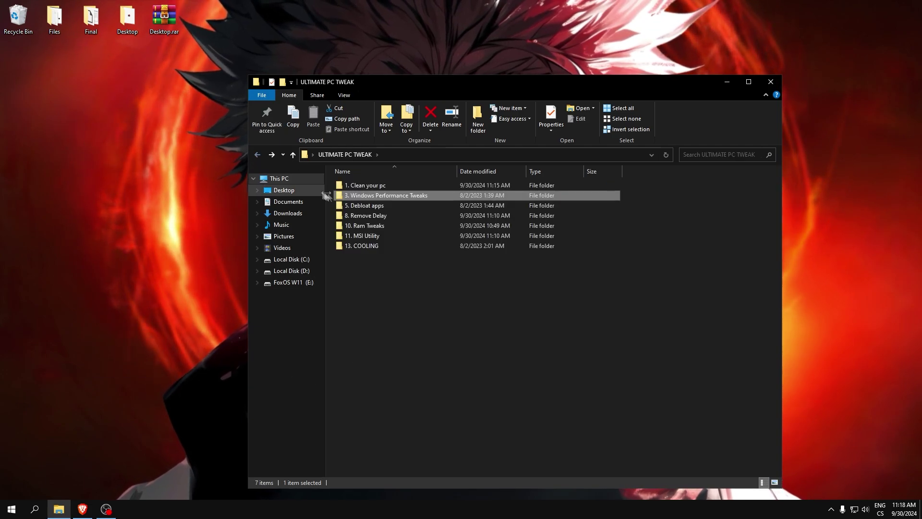
pyautogui.doubleClick(365, 205)
pyautogui.moveTo(429, 251); pyautogui.dragTo(370, 212)
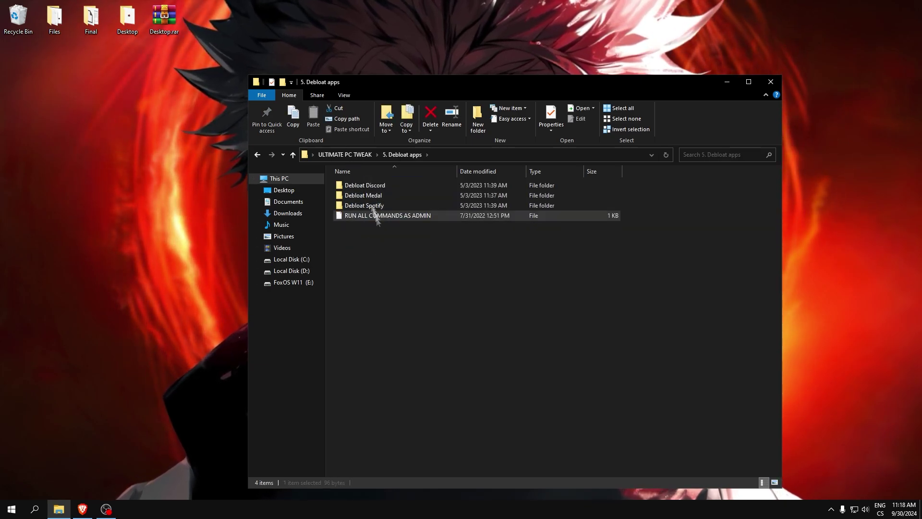
pyautogui.doubleClick(352, 185)
pyautogui.click(256, 154)
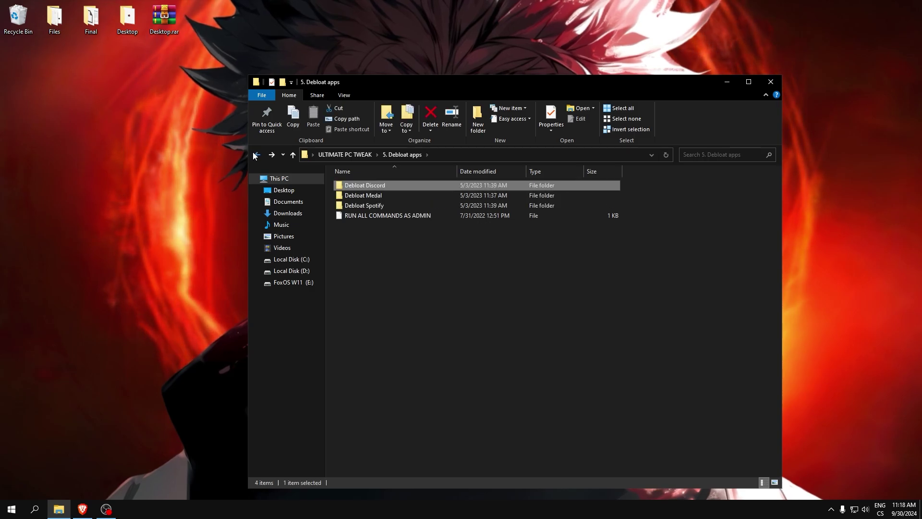
pyautogui.click(256, 154)
pyautogui.moveTo(397, 87)
pyautogui.mouseDown()
pyautogui.moveTo(462, 97)
pyautogui.moveTo(410, 90)
pyautogui.mouseUp()
pyautogui.doubleClick(373, 207)
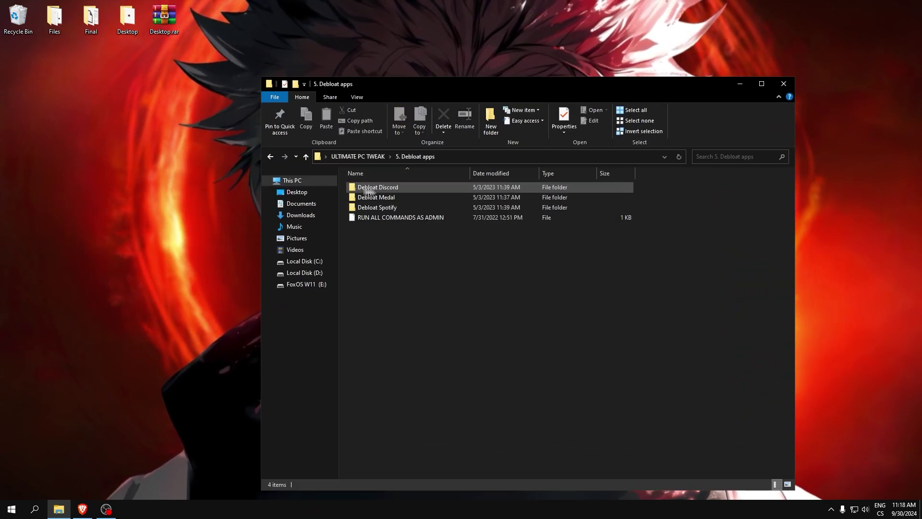
pyautogui.click(272, 159)
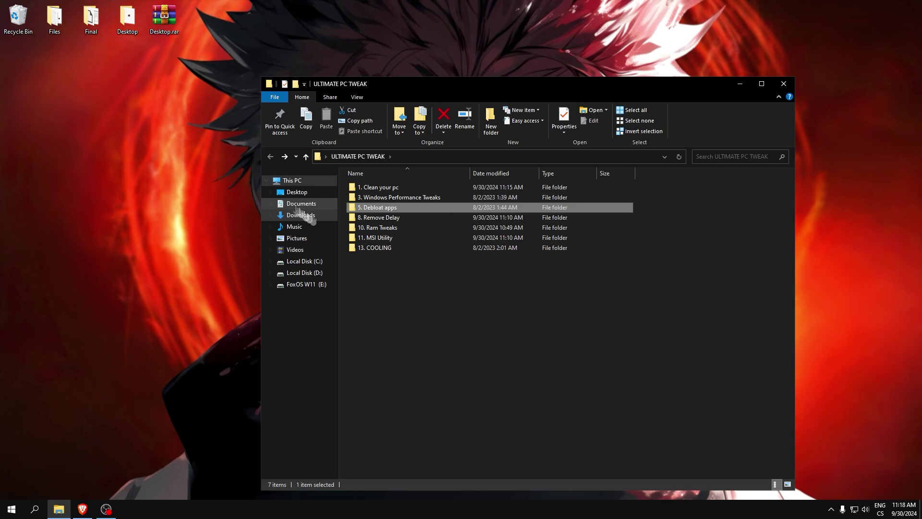
# Open Device manager 1.PNG from '8. Remove Delay' > Device Manager in Paint.
pyautogui.doubleClick(380, 218)
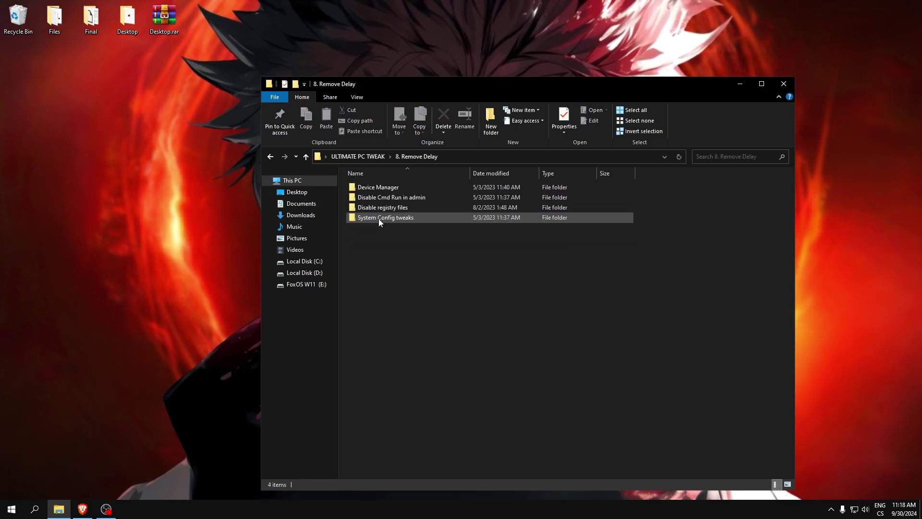
pyautogui.doubleClick(371, 188)
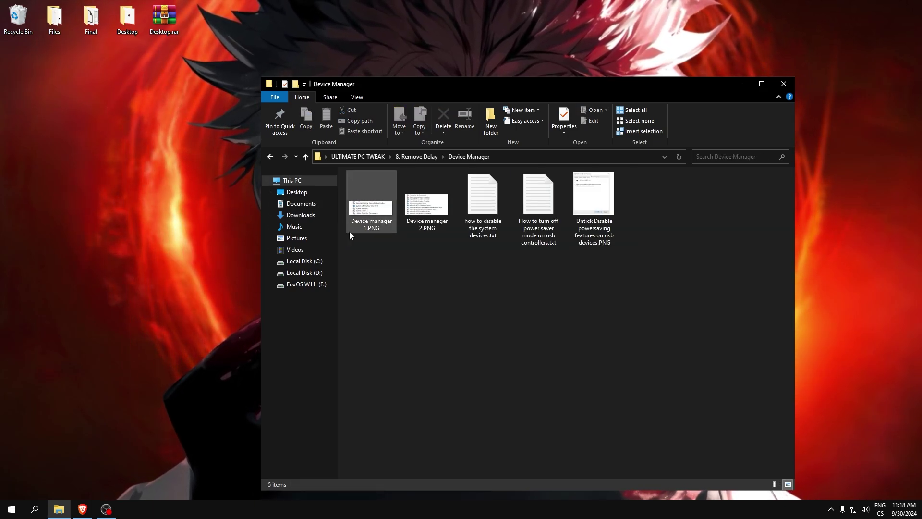
pyautogui.doubleClick(350, 230)
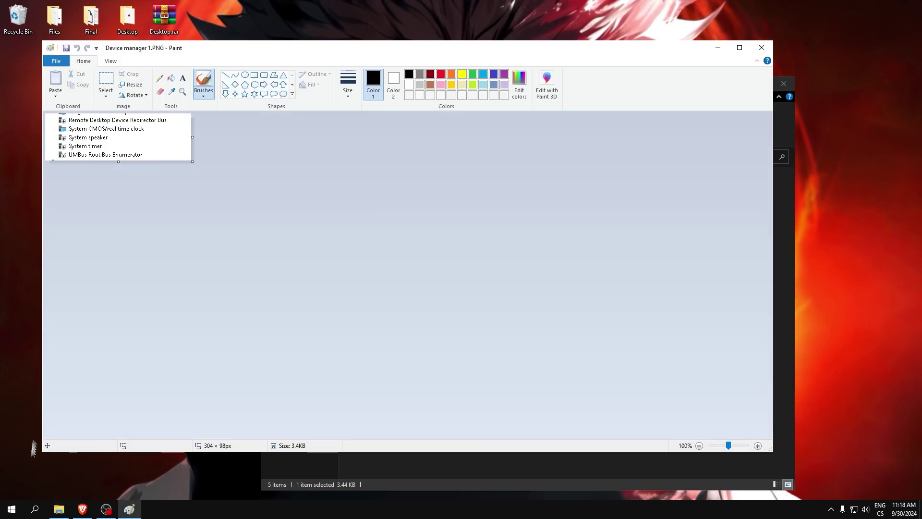
# Launch Device Manager from the Win+X menu and move it clear of the reference image.
pyautogui.click(6, 513)
pyautogui.rightClick(10, 513)
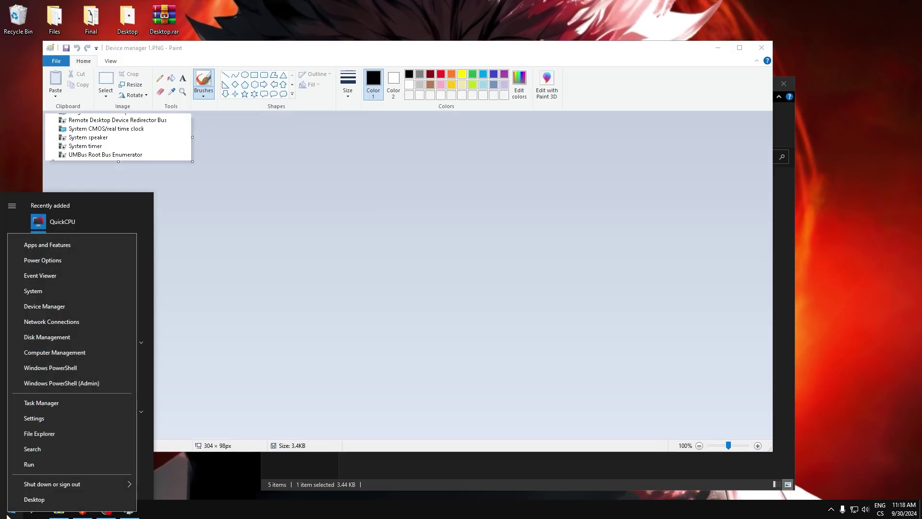
pyautogui.click(36, 307)
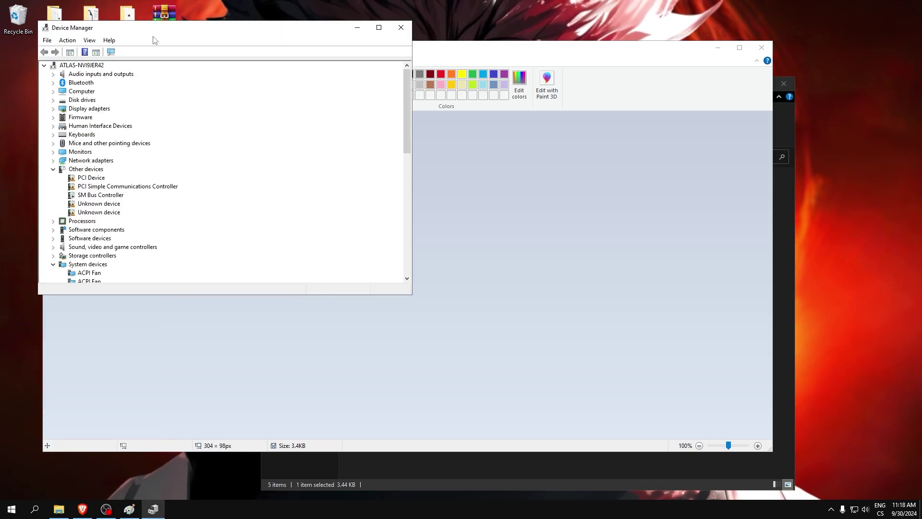
pyautogui.moveTo(193, 28)
pyautogui.mouseDown()
pyautogui.moveTo(408, 52)
pyautogui.moveTo(458, 70)
pyautogui.mouseUp()
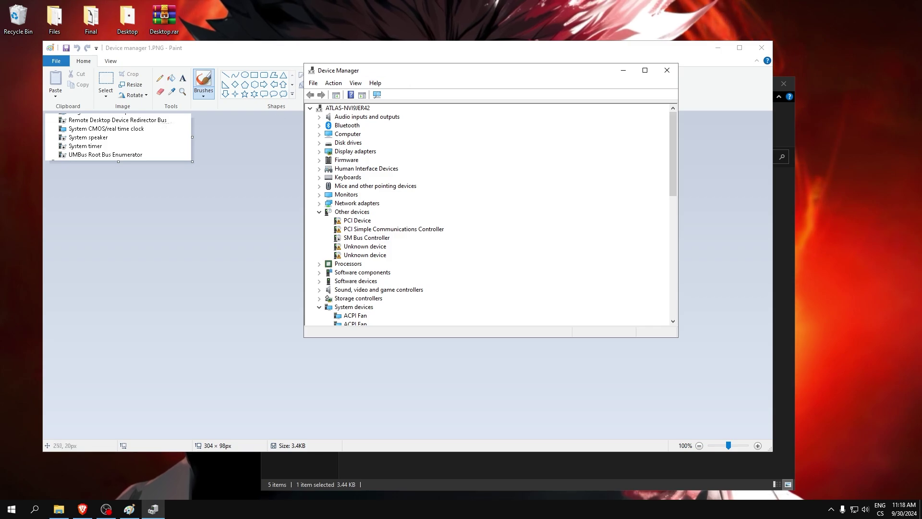
# Work through System devices: Plug and Play Software Device Enumerator, System timer, UMBus Root Bus Enumerator.
pyautogui.scroll(-2, 331, 182)
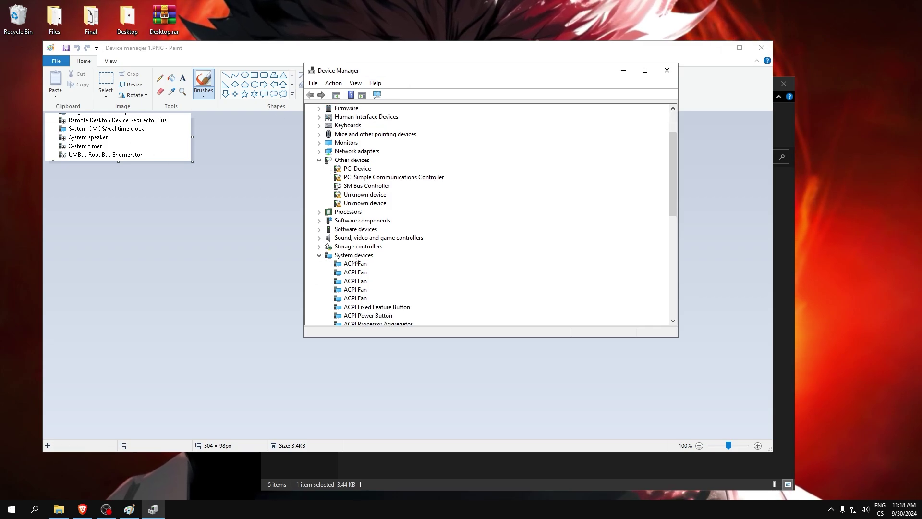
pyautogui.scroll(-4, 354, 259)
pyautogui.scroll(-1, 383, 211)
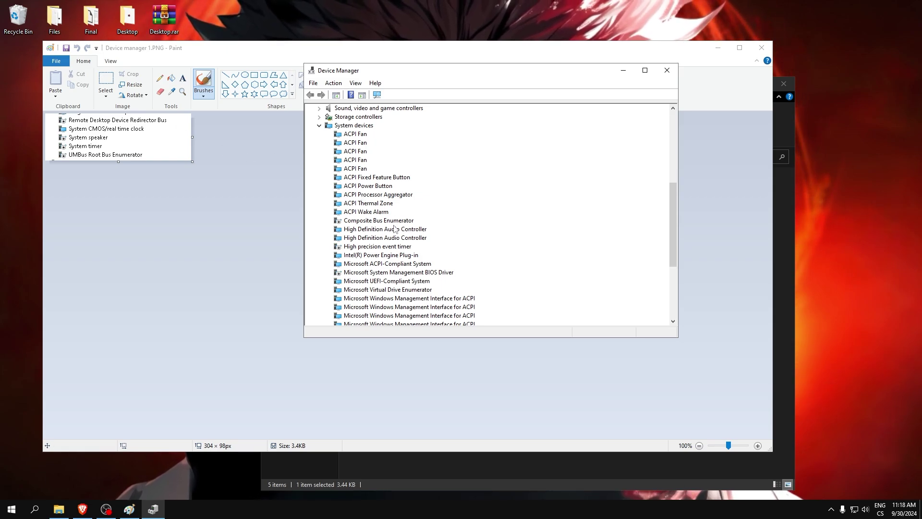
pyautogui.scroll(-5, 395, 228)
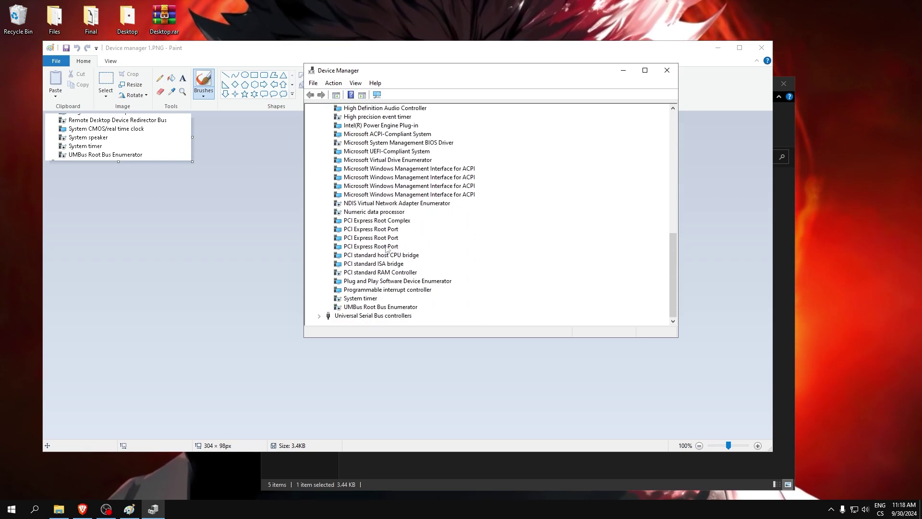
pyautogui.scroll(7, 379, 234)
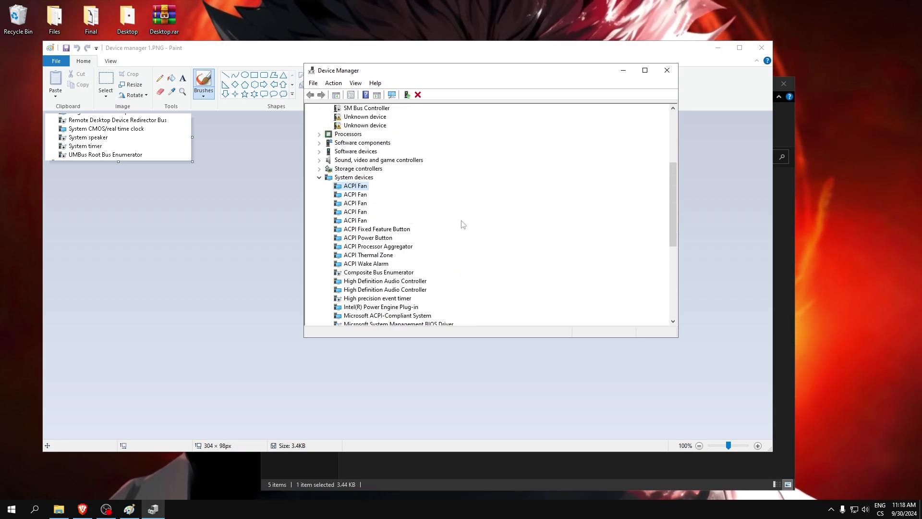
pyautogui.scroll(-3, 461, 224)
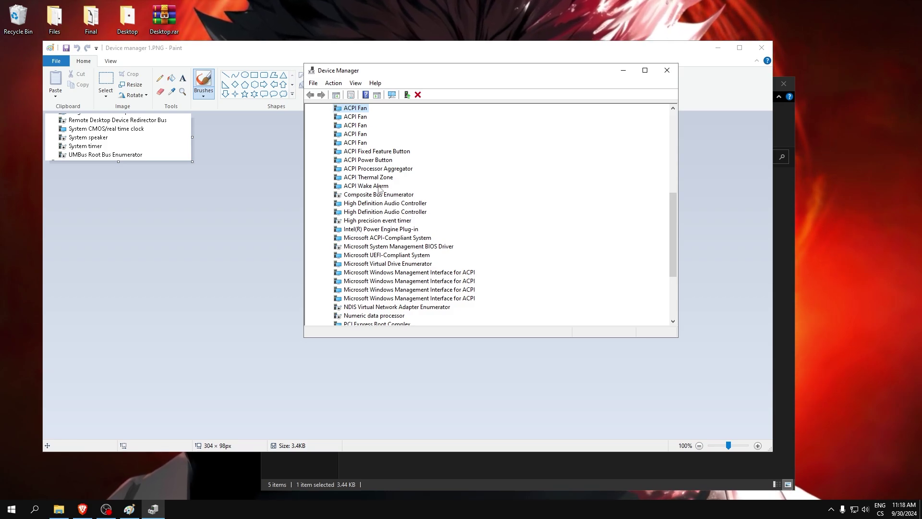
pyautogui.scroll(-4, 413, 235)
pyautogui.click(375, 281)
pyautogui.click(372, 298)
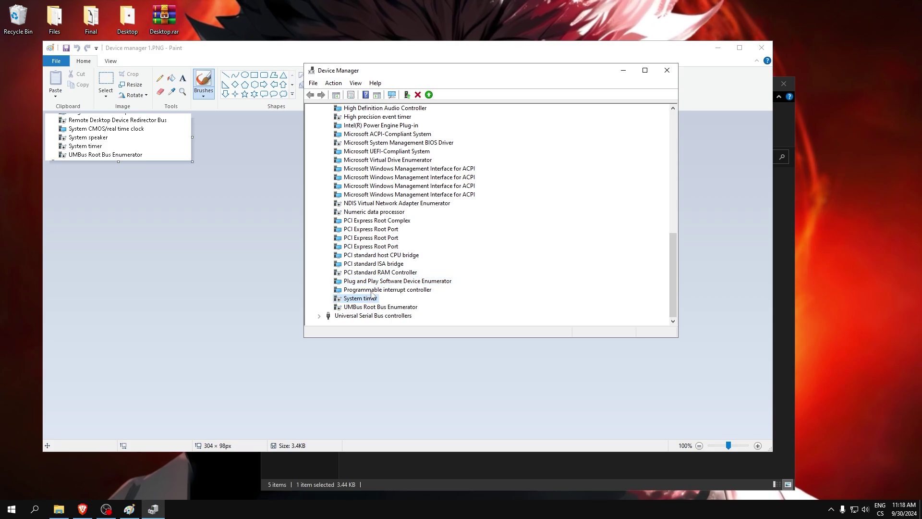
pyautogui.press('s')
pyautogui.press('s')
pyautogui.press('s')
pyautogui.press('s')
pyautogui.press('s')
pyautogui.press('s')
pyautogui.press('s')
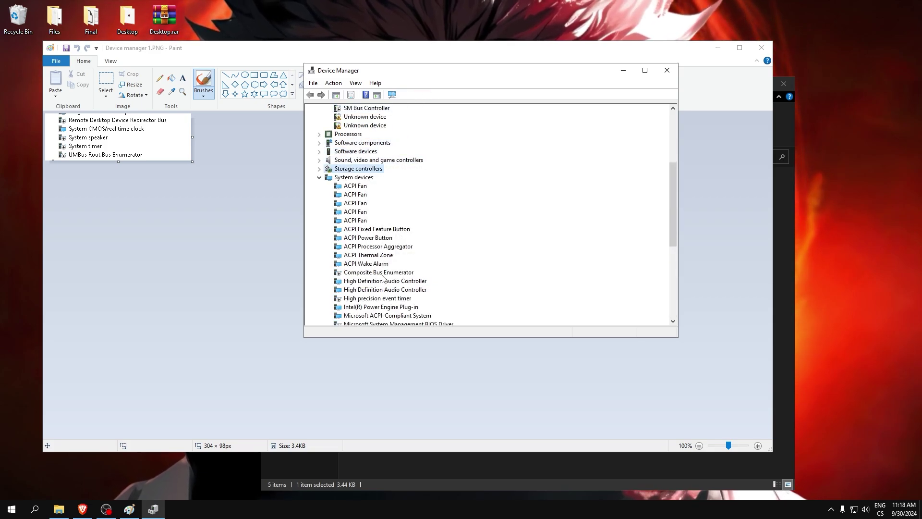
pyautogui.scroll(-1, 383, 278)
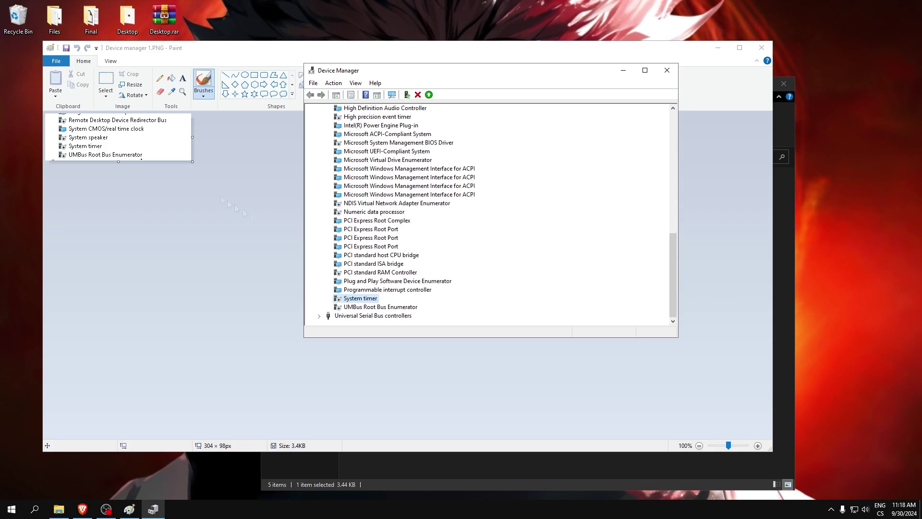
pyautogui.click(356, 308)
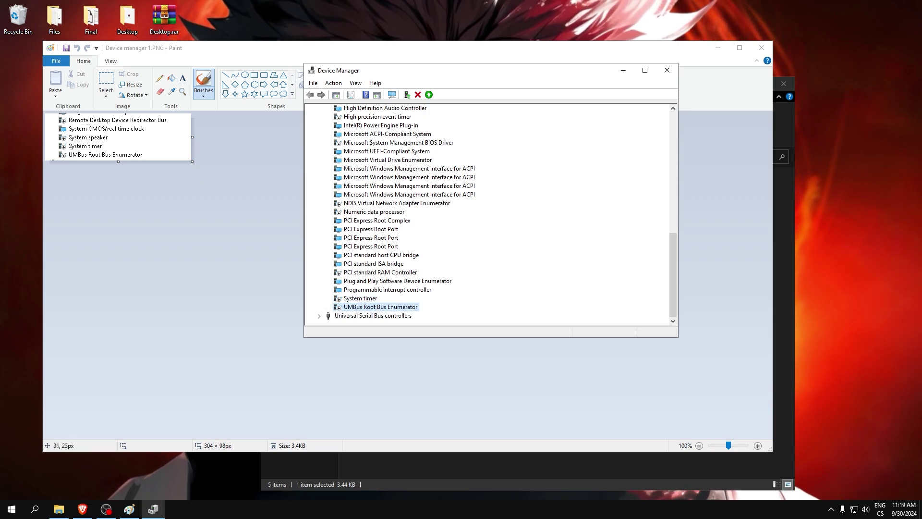
pyautogui.moveTo(467, 71); pyautogui.dragTo(369, 82)
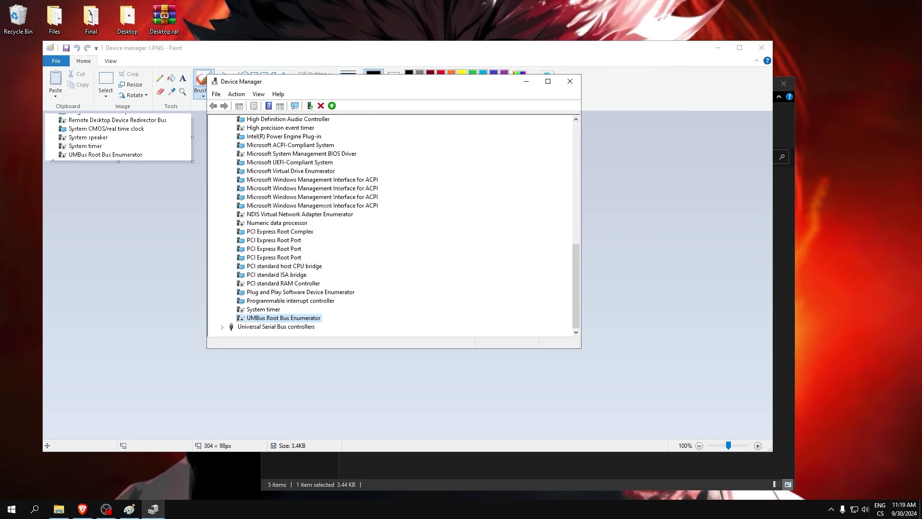
# Swap the first reference image for Device manager 2.PNG and place it beside Device Manager.
pyautogui.click(384, 394)
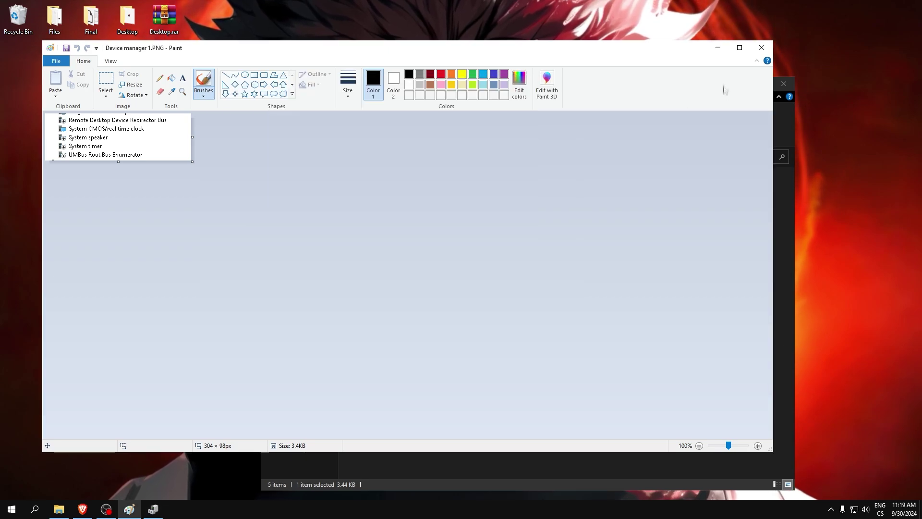
pyautogui.click(761, 48)
pyautogui.click(682, 288)
pyautogui.doubleClick(429, 213)
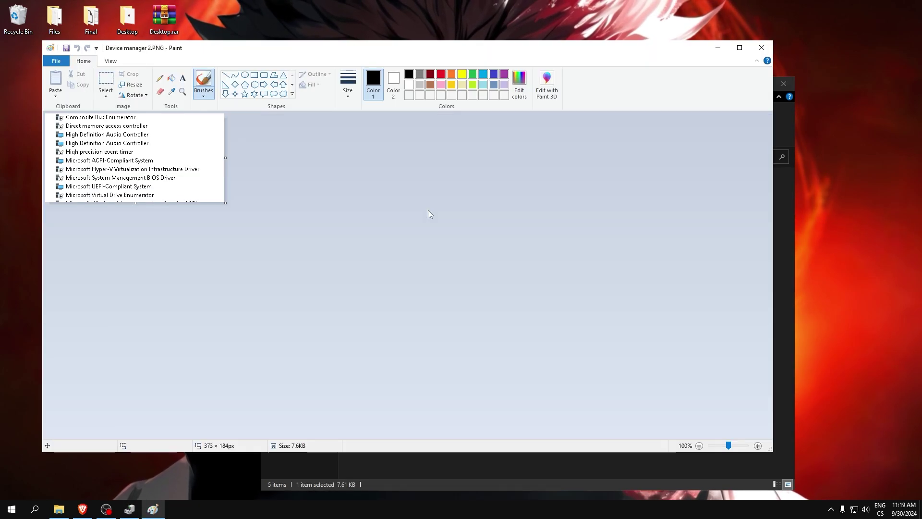
pyautogui.moveTo(232, 58); pyautogui.dragTo(614, 71)
pyautogui.moveTo(253, 83)
pyautogui.mouseDown()
pyautogui.moveTo(144, 89)
pyautogui.moveTo(99, 77)
pyautogui.mouseUp()
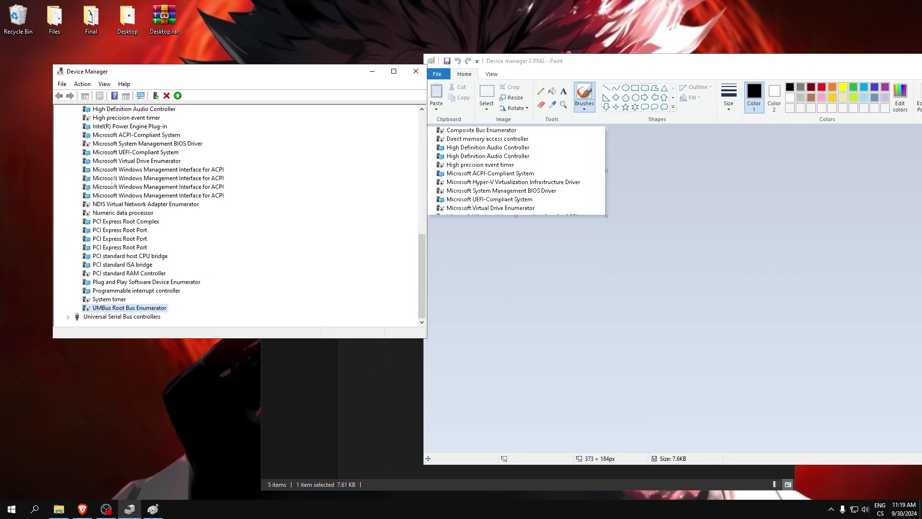
# Check the Composite Bus Enumerator and High precision event timer entries in System devices.
pyautogui.scroll(8, 118, 207)
pyautogui.click(134, 298)
pyautogui.scroll(-1, 141, 269)
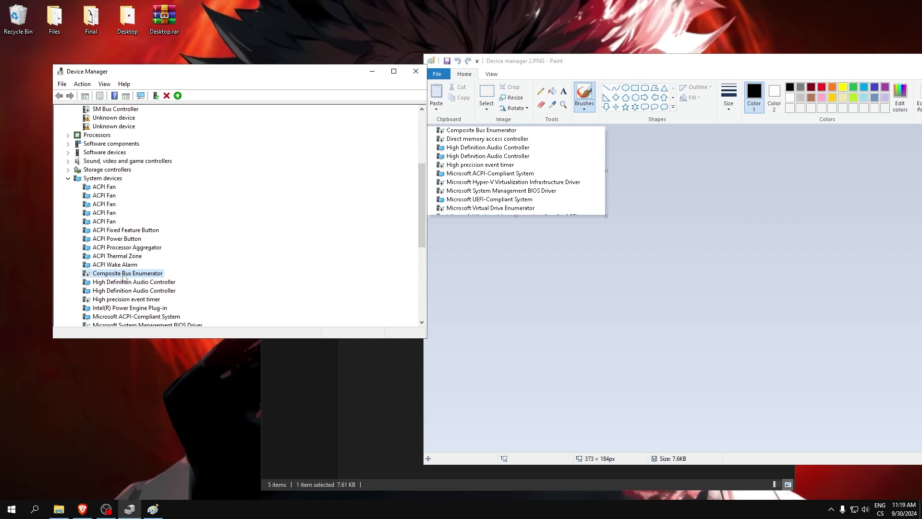
pyautogui.scroll(4, 124, 277)
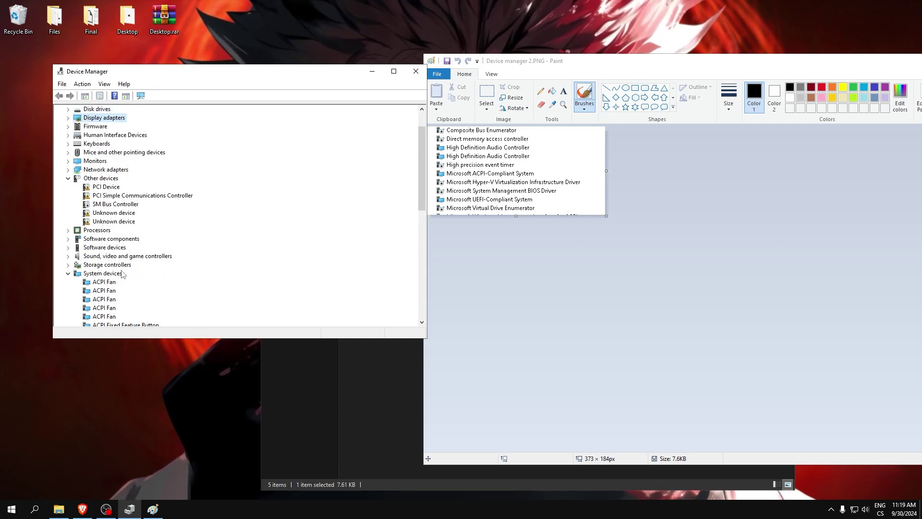
pyautogui.scroll(-5, 121, 274)
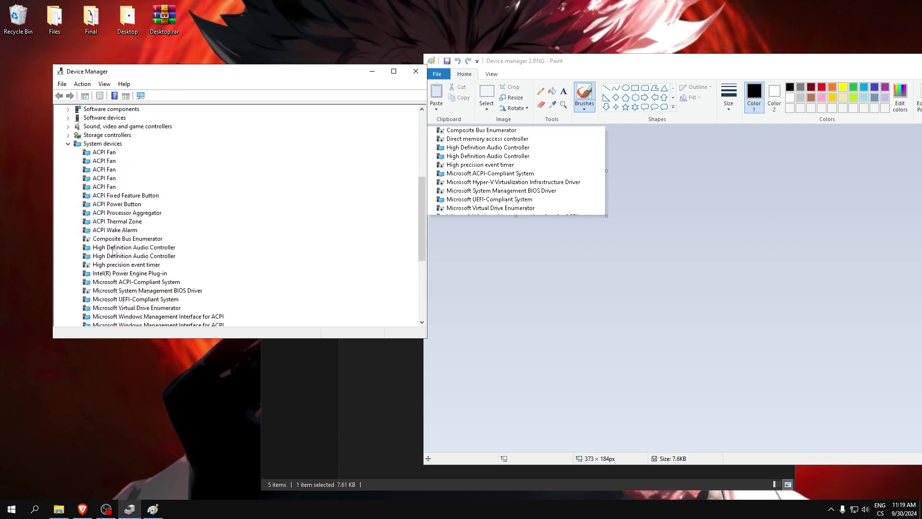
pyautogui.scroll(-2, 116, 250)
pyautogui.click(102, 214)
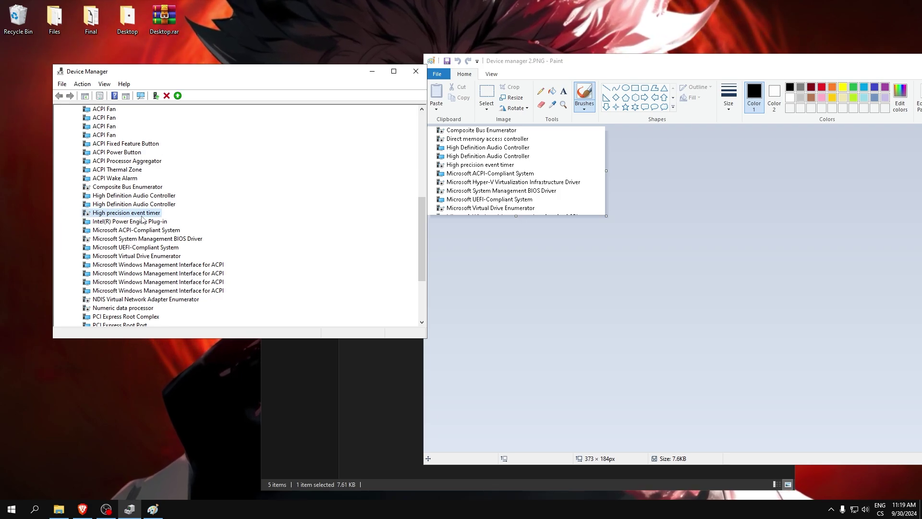
pyautogui.scroll(-1, 142, 220)
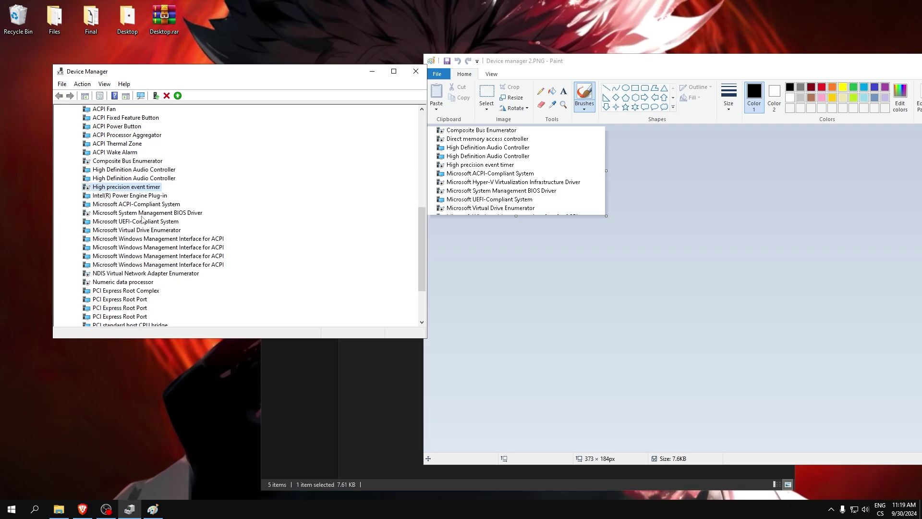
pyautogui.scroll(-3, 143, 220)
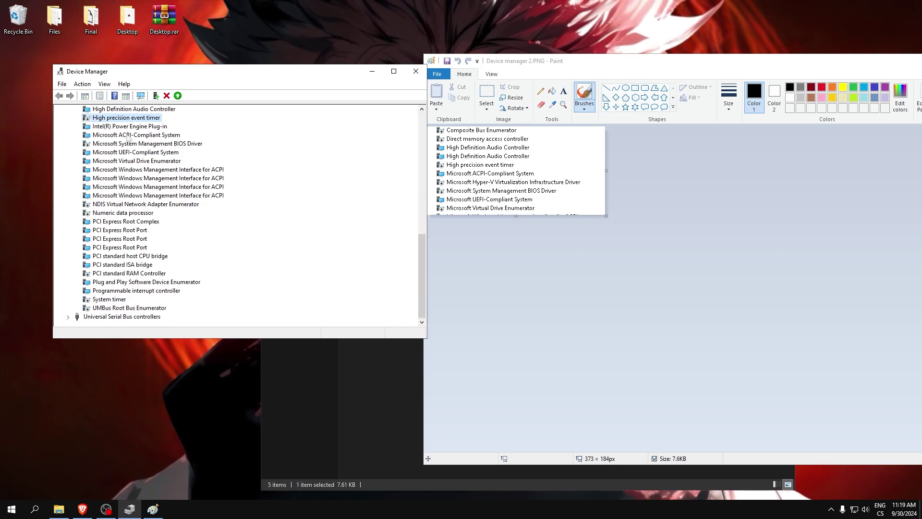
# Show hidden devices and locate the Microsoft System Management BIOS Driver entry.
pyautogui.click(104, 84)
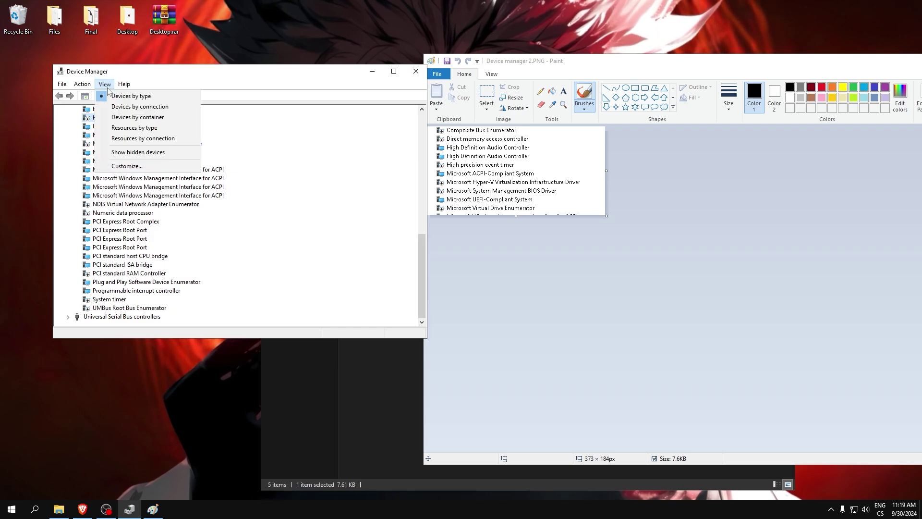
pyautogui.click(115, 156)
pyautogui.scroll(-5, 145, 192)
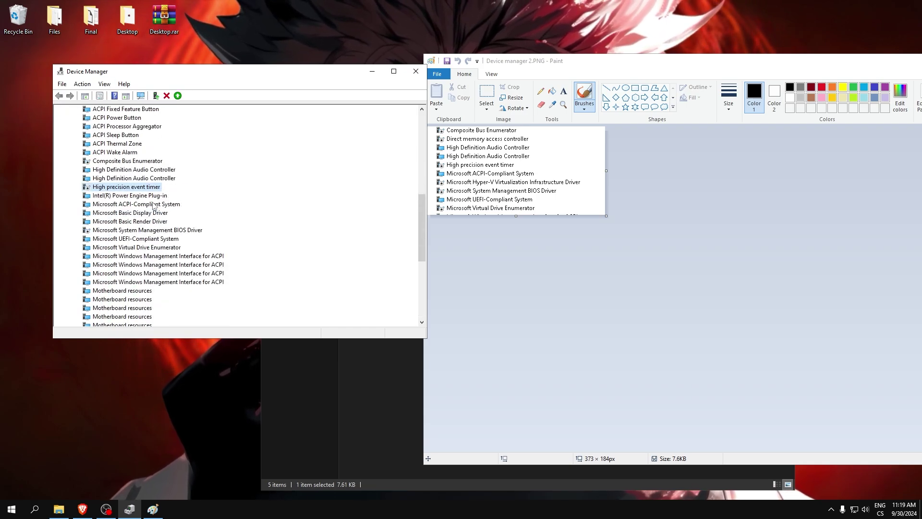
pyautogui.scroll(-5, 153, 206)
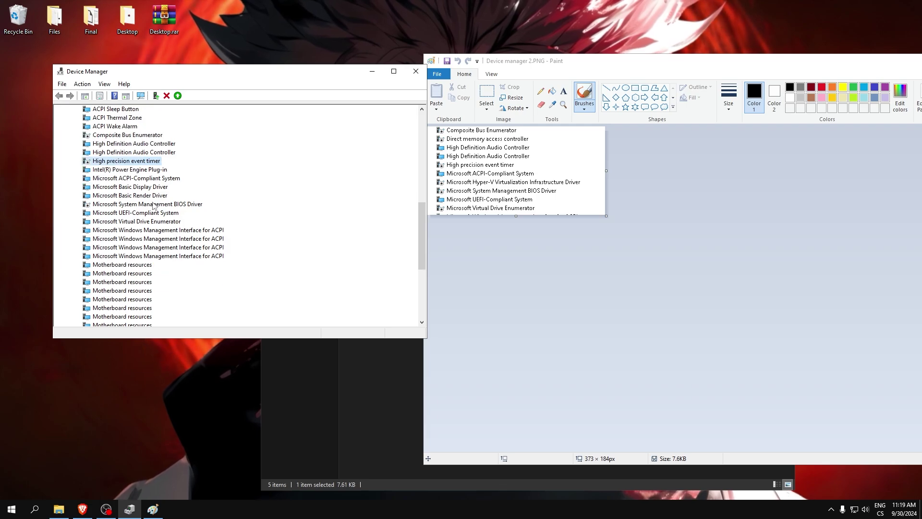
pyautogui.scroll(3, 153, 206)
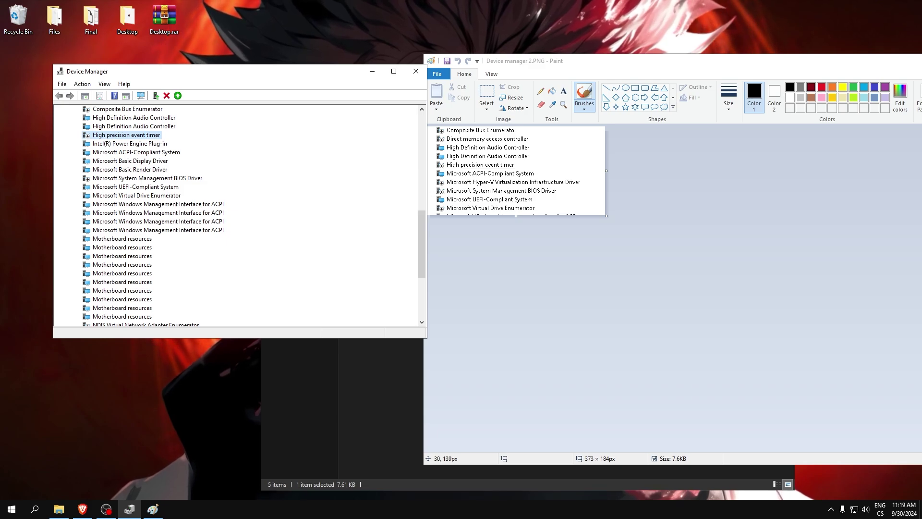
pyautogui.click(147, 178)
pyautogui.scroll(-5, 109, 210)
pyautogui.scroll(6, 147, 235)
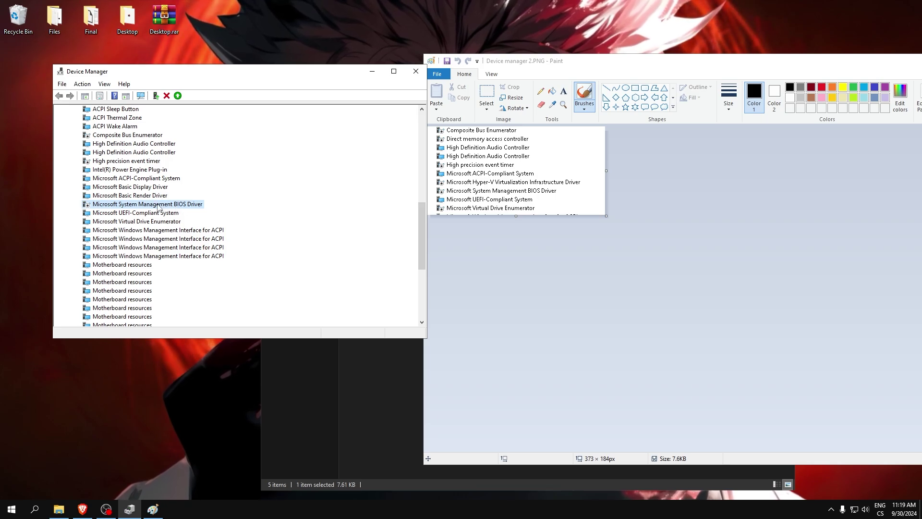
pyautogui.scroll(-5, 149, 223)
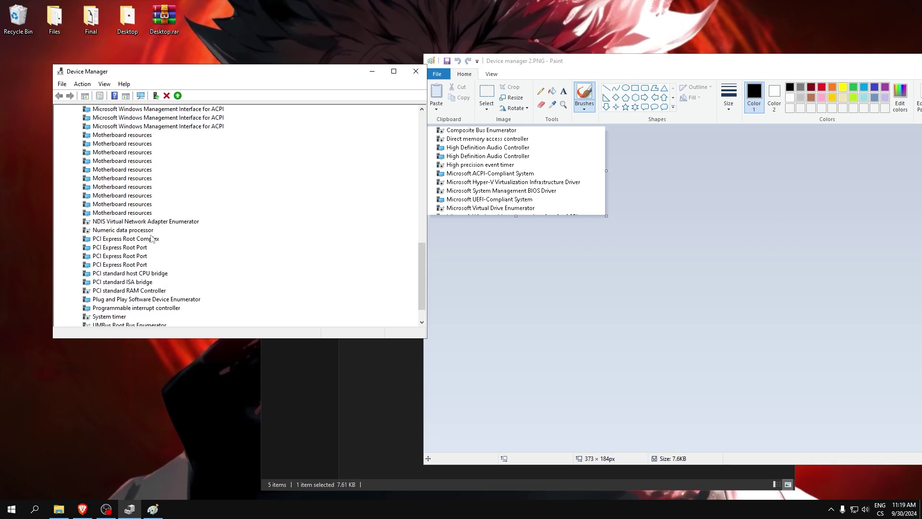
pyautogui.scroll(4, 120, 231)
# Disable Microsoft Virtual Drive Enumerator, confirm with Yes, and close Device Manager.
pyautogui.click(137, 195)
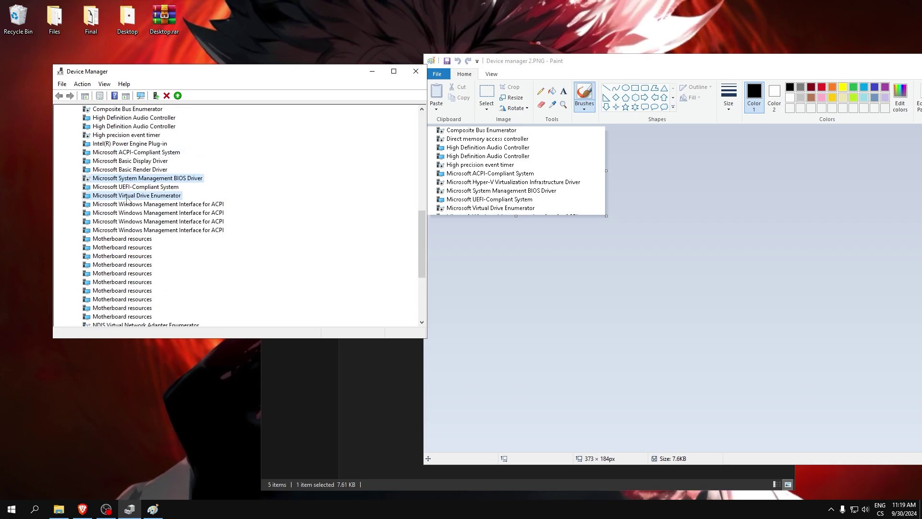
pyautogui.rightClick(136, 195)
pyautogui.click(153, 212)
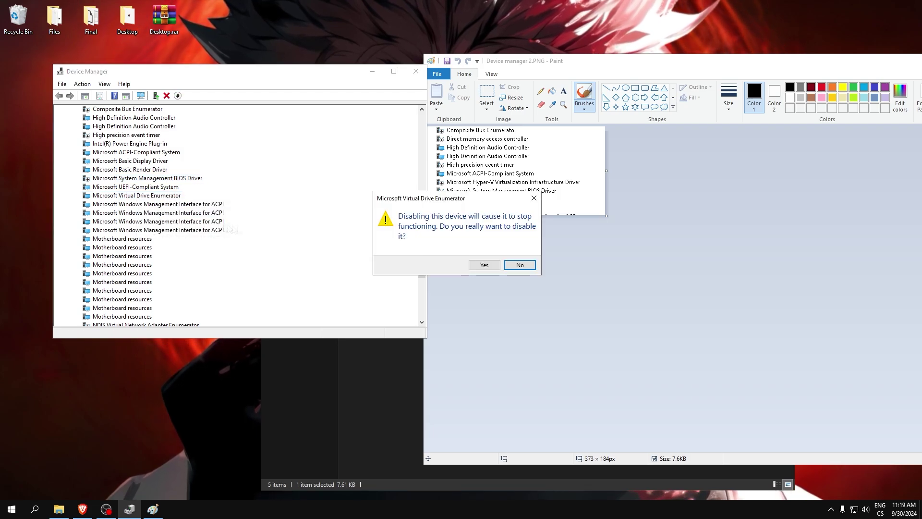
pyautogui.click(483, 268)
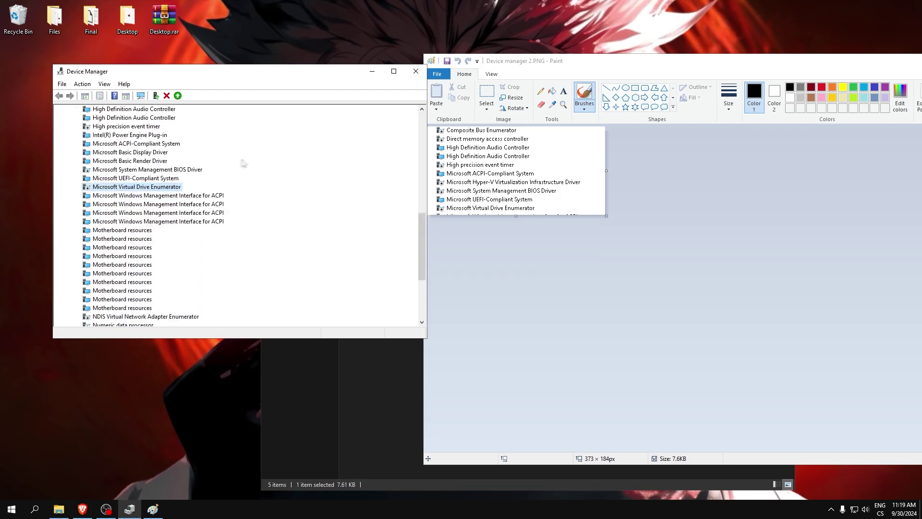
pyautogui.click(416, 71)
# Switch to the USB power-saving reference image and reopen Device Manager beside it.
pyautogui.doubleClick(529, 61)
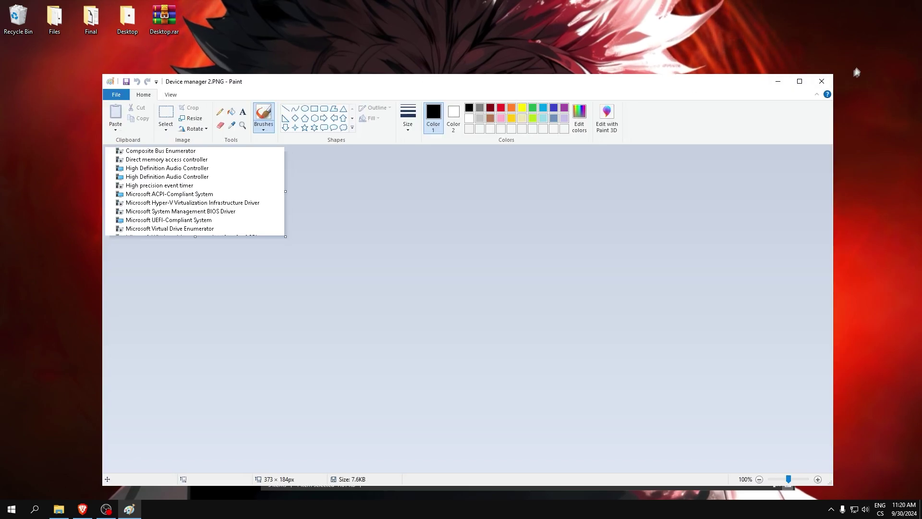
pyautogui.click(825, 77)
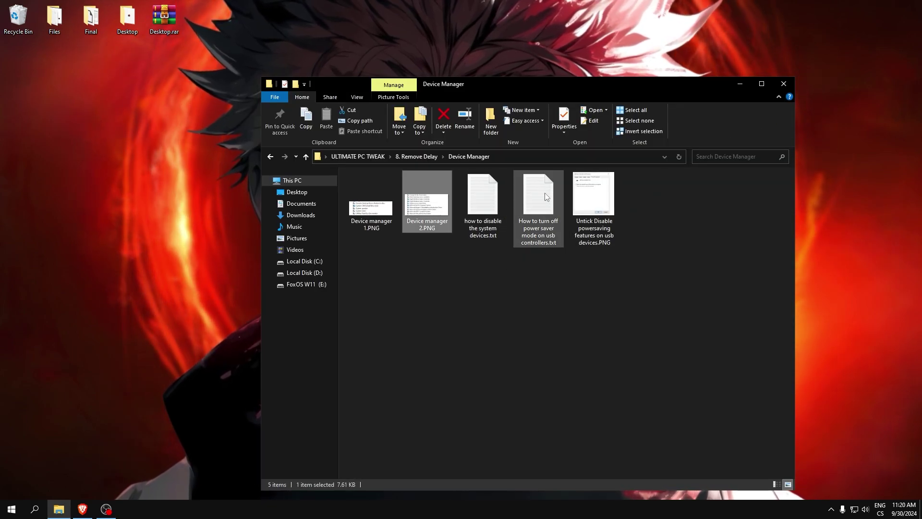
pyautogui.doubleClick(592, 204)
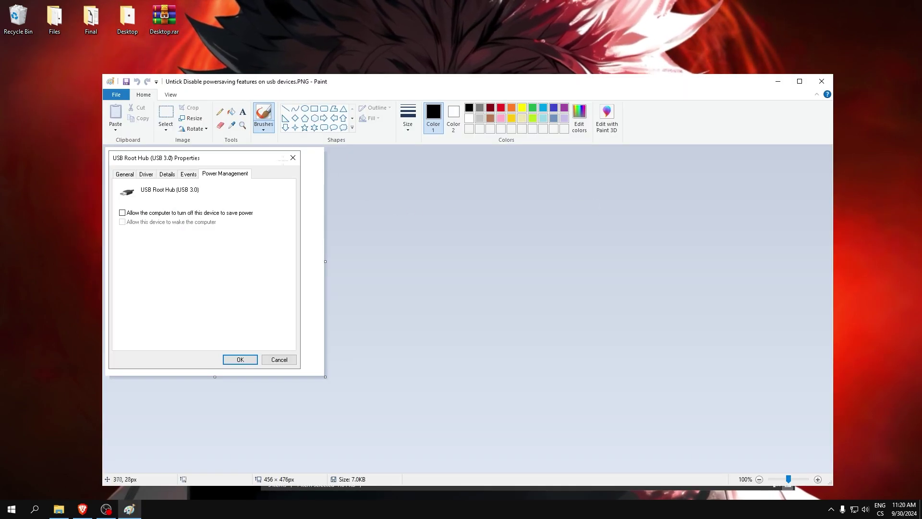
pyautogui.rightClick(5, 514)
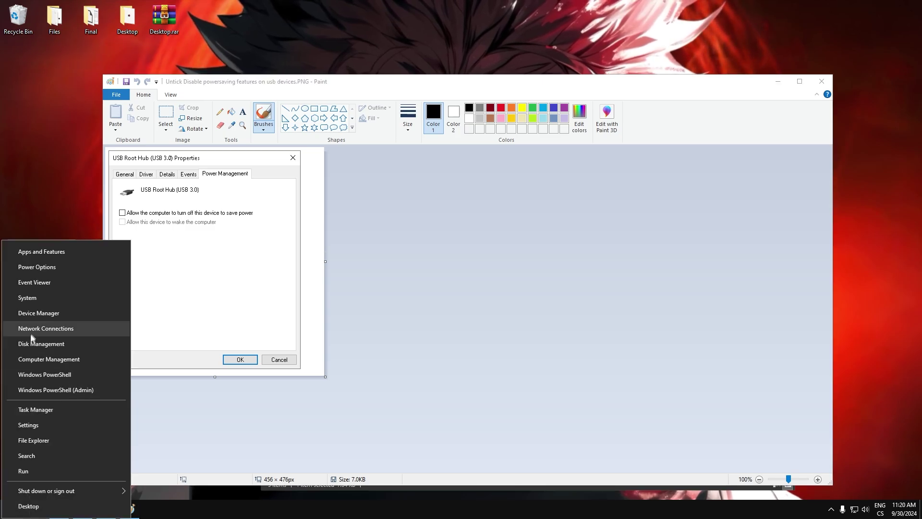
pyautogui.click(30, 314)
pyautogui.moveTo(244, 23); pyautogui.dragTo(611, 62)
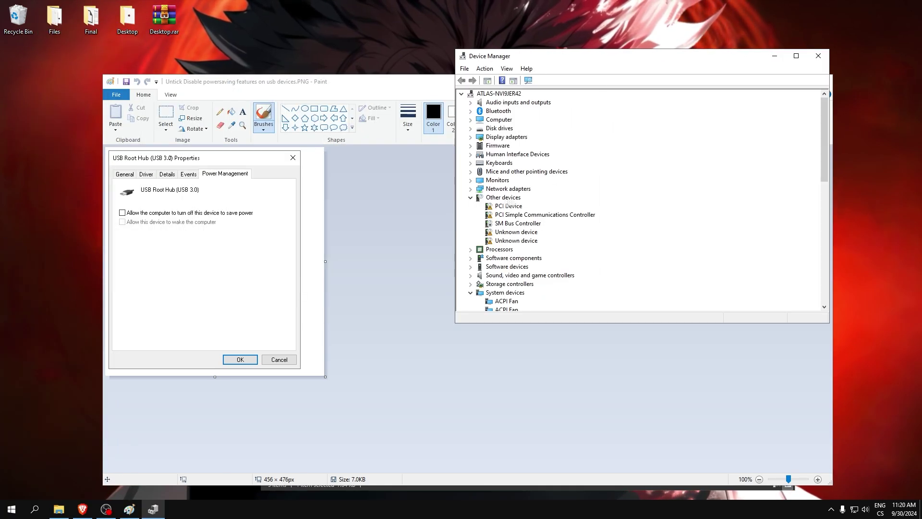
# Turn off power saving for the Intel USB 3.20 host controller, confirm with OK, close Device Manager.
pyautogui.scroll(-12, 474, 277)
pyautogui.click(470, 302)
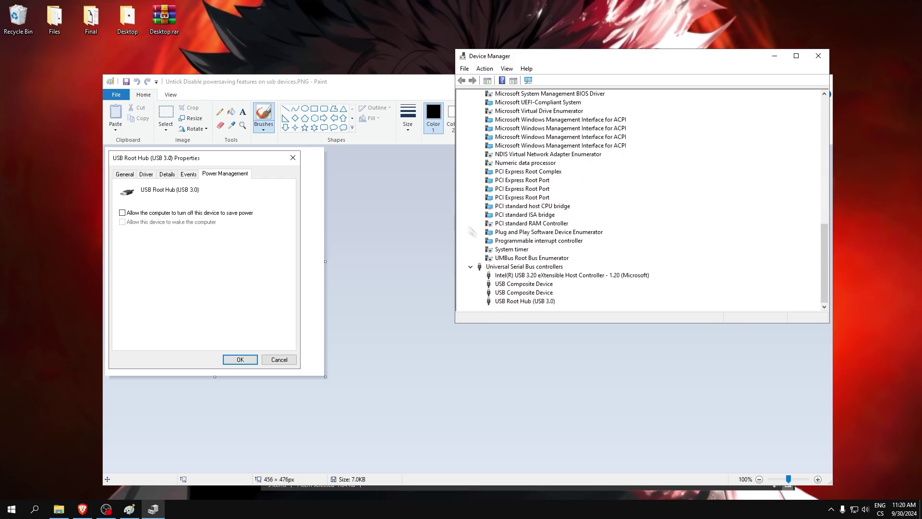
pyautogui.rightClick(513, 276)
pyautogui.click(548, 320)
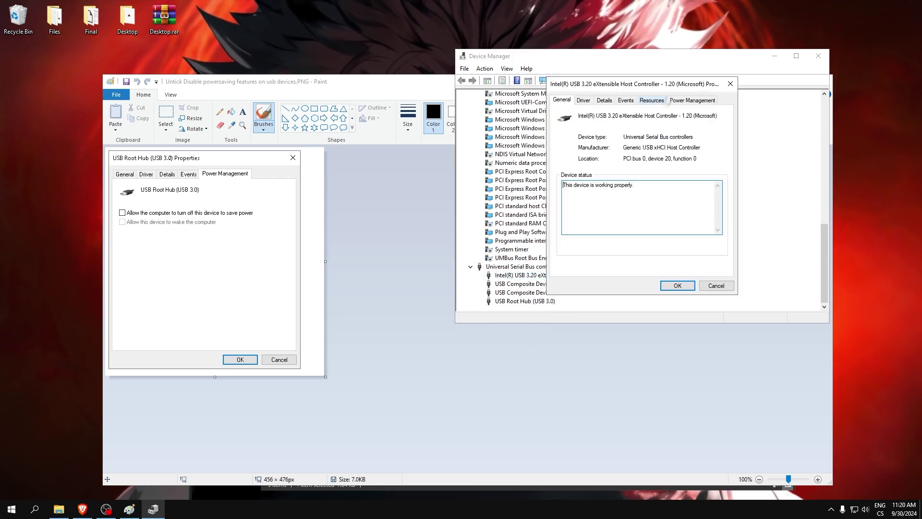
pyautogui.click(694, 100)
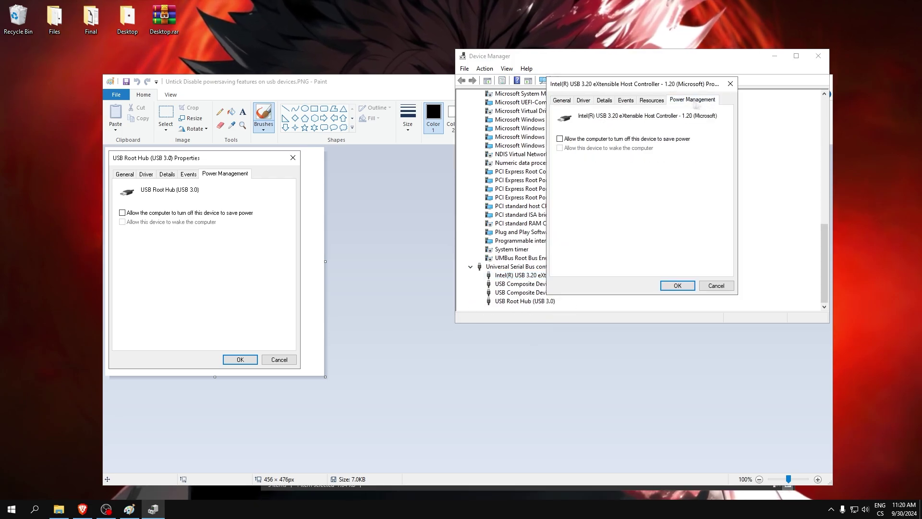
pyautogui.click(677, 286)
pyautogui.click(818, 56)
# Close the Paint reference and open the Disable Cmd Run in admin folder.
pyautogui.click(821, 81)
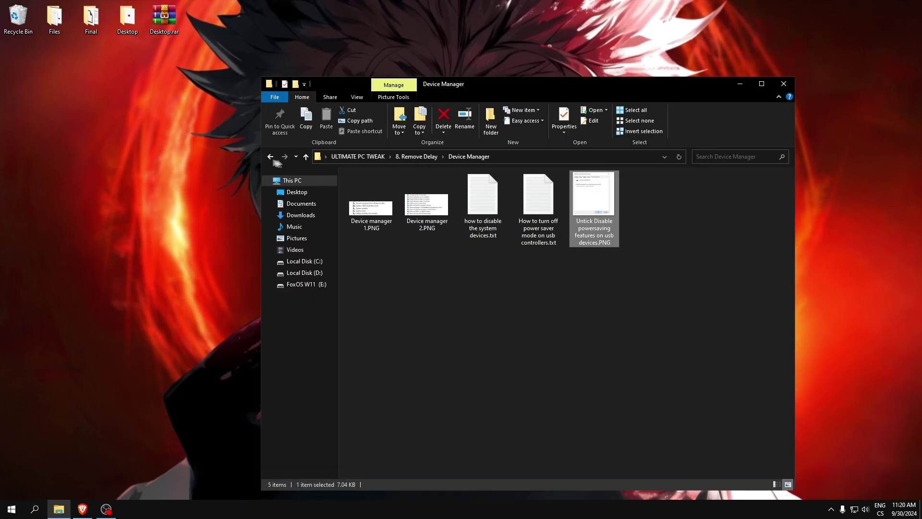
pyautogui.click(271, 158)
pyautogui.doubleClick(384, 197)
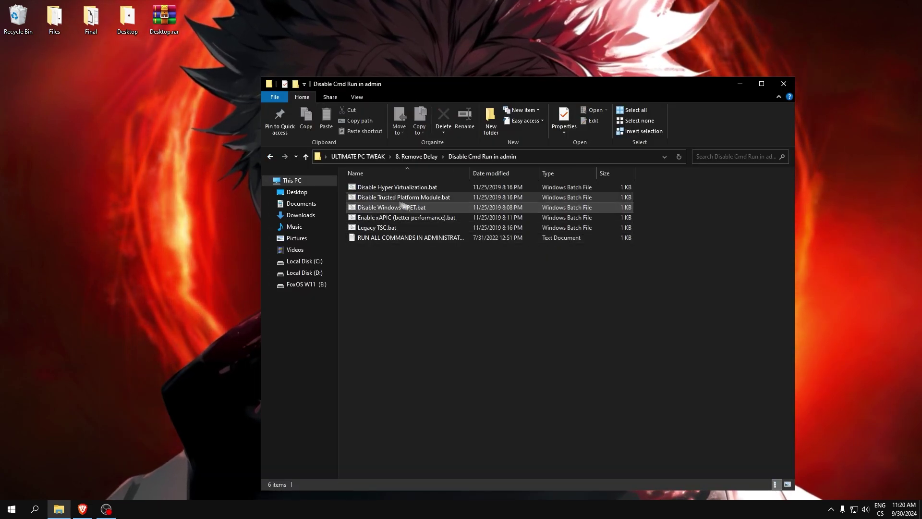
# Run Disable Hyper Virtualization, Disable Trusted Platform Module, Disable Windows HPET, Enable xAPIC and Legacy TSC as administrator.
pyautogui.rightClick(367, 188)
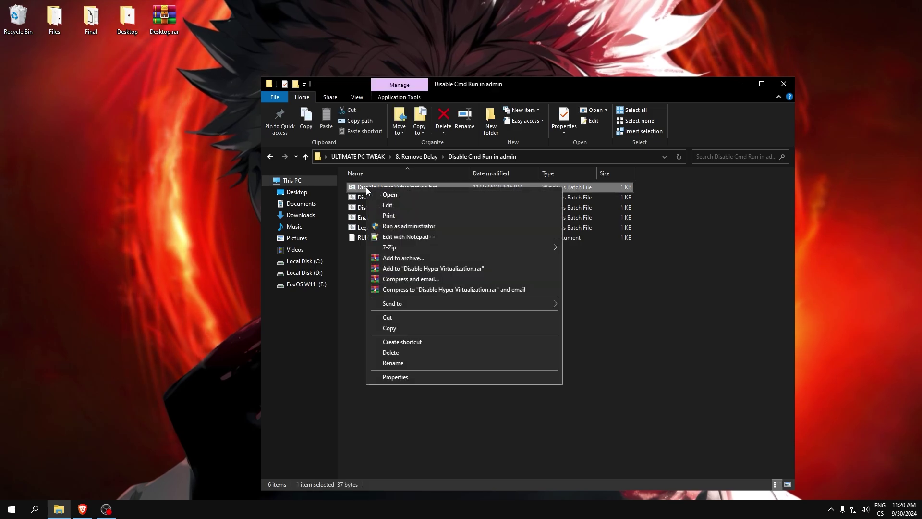
pyautogui.click(416, 226)
pyautogui.rightClick(384, 198)
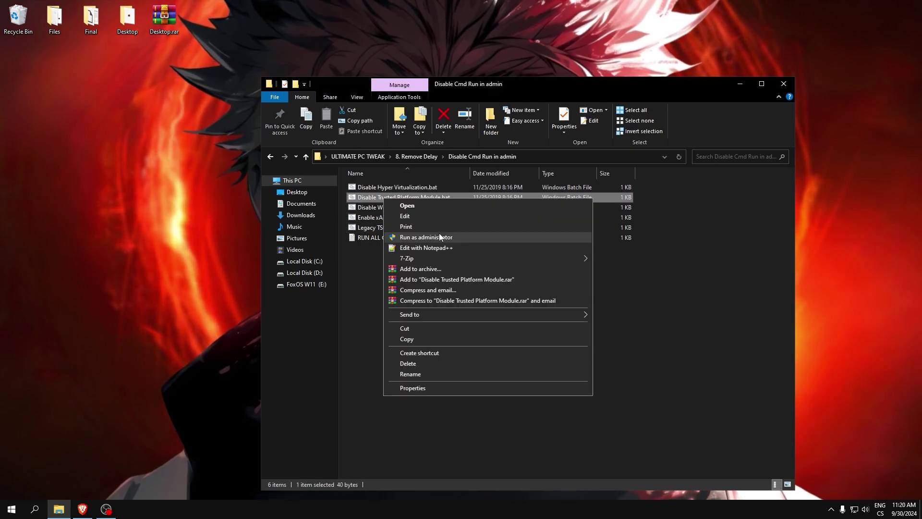
pyautogui.click(439, 235)
pyautogui.rightClick(382, 208)
pyautogui.click(443, 243)
pyautogui.rightClick(388, 218)
pyautogui.click(417, 258)
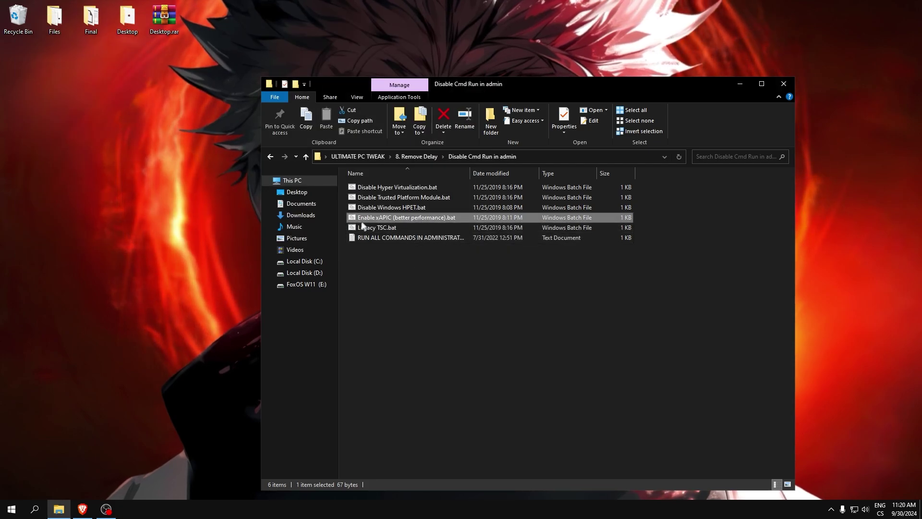
pyautogui.rightClick(374, 230)
pyautogui.click(417, 269)
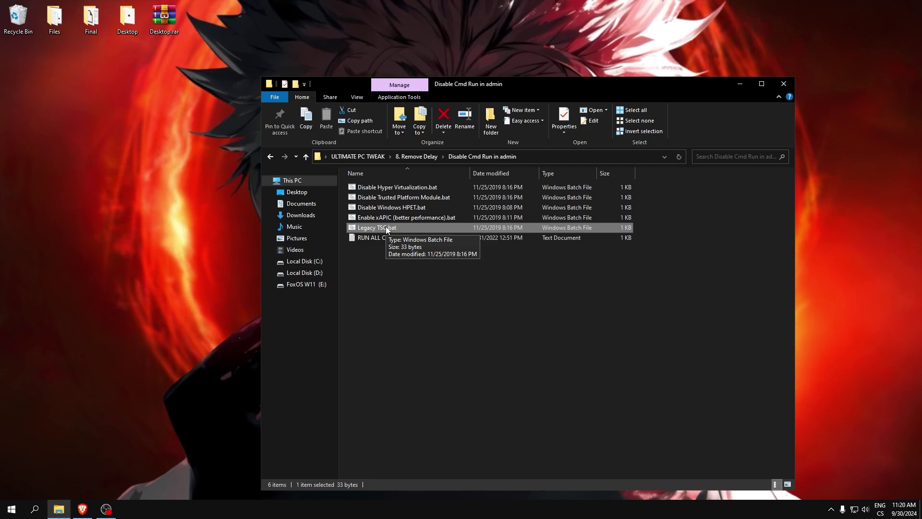
pyautogui.click(271, 157)
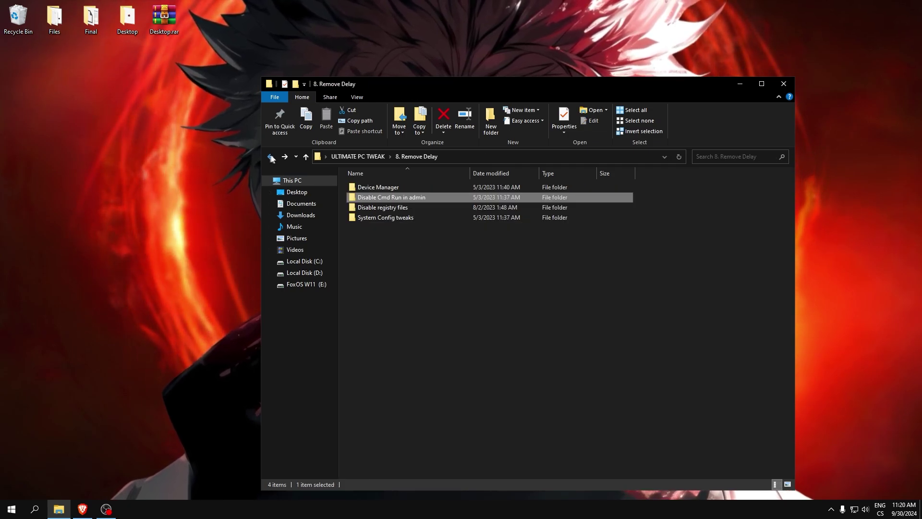
# Open Disable registry files and merge 0 Startup Delay.reg and the following tweak files, confirming each.
pyautogui.doubleClick(382, 208)
pyautogui.click(368, 200)
pyautogui.doubleClick(376, 207)
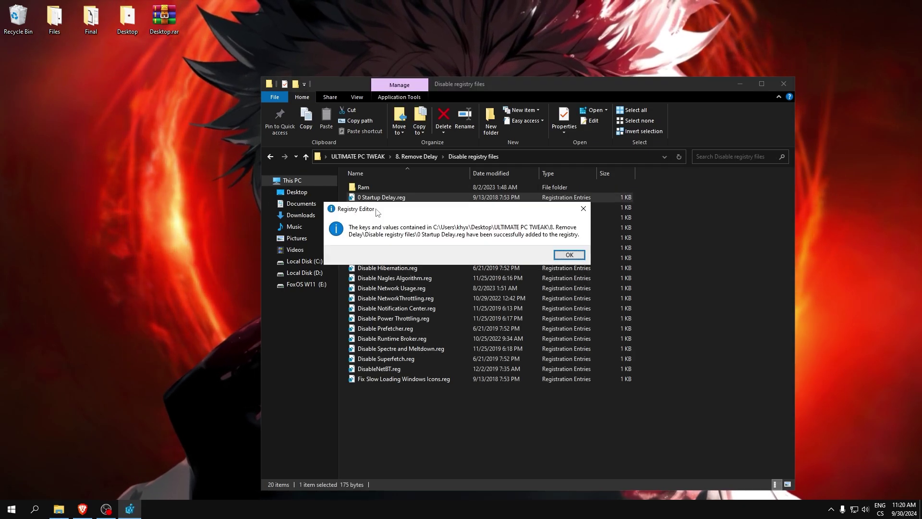
pyautogui.press('Return')
pyautogui.press('Return')
pyautogui.doubleClick(388, 217)
pyautogui.press('Return')
pyautogui.press('Return')
pyautogui.click(388, 228)
pyautogui.doubleClick(388, 228)
pyautogui.press('Return')
pyautogui.press('Return')
pyautogui.doubleClick(387, 237)
pyautogui.press('Return')
pyautogui.press('Return')
pyautogui.doubleClick(387, 248)
# Merge the tweaks from Disable Firefox Updates.reg through Disable Power Throttling.reg, confirming each prompt.
pyautogui.press('Return')
pyautogui.press('Return')
pyautogui.doubleClick(389, 258)
pyautogui.press('Return')
pyautogui.press('Return')
pyautogui.doubleClick(385, 268)
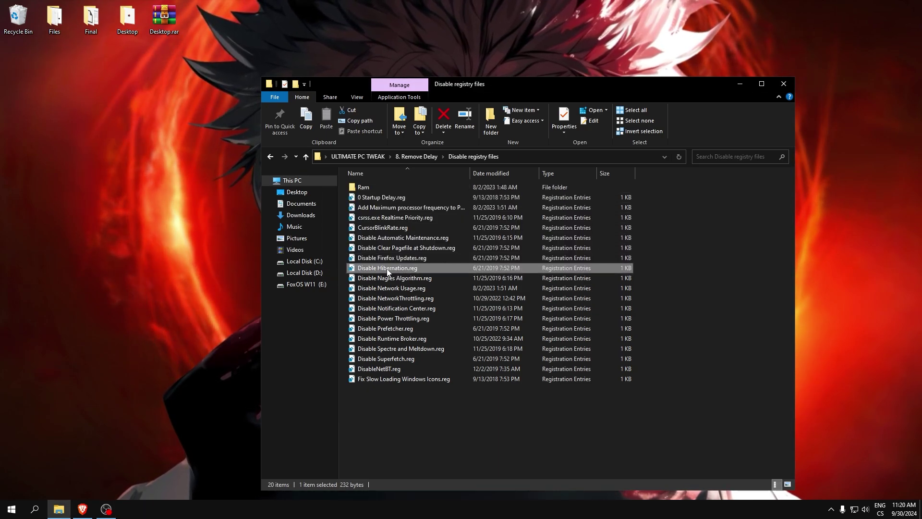
pyautogui.press('Return')
pyautogui.press('Return')
pyautogui.doubleClick(383, 278)
pyautogui.press('Return')
pyautogui.press('Return')
pyautogui.doubleClick(392, 288)
pyautogui.press('Return')
pyautogui.press('Return')
pyautogui.doubleClick(392, 299)
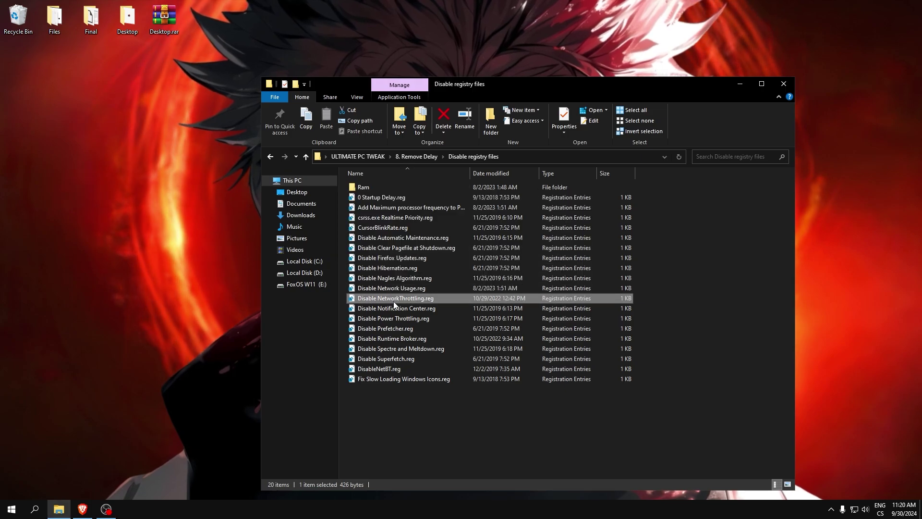
pyautogui.press('Return')
pyautogui.press('Return')
pyautogui.doubleClick(392, 309)
# Merge Disable Prefetcher, Disable Spectre and Meltdown, Disable Superfetch, DisableNetBT and Fix Slow Loading Windows Icons.
pyautogui.press('Return')
pyautogui.press('Return')
pyautogui.doubleClick(392, 318)
pyautogui.press('Return')
pyautogui.press('Return')
pyautogui.doubleClick(392, 329)
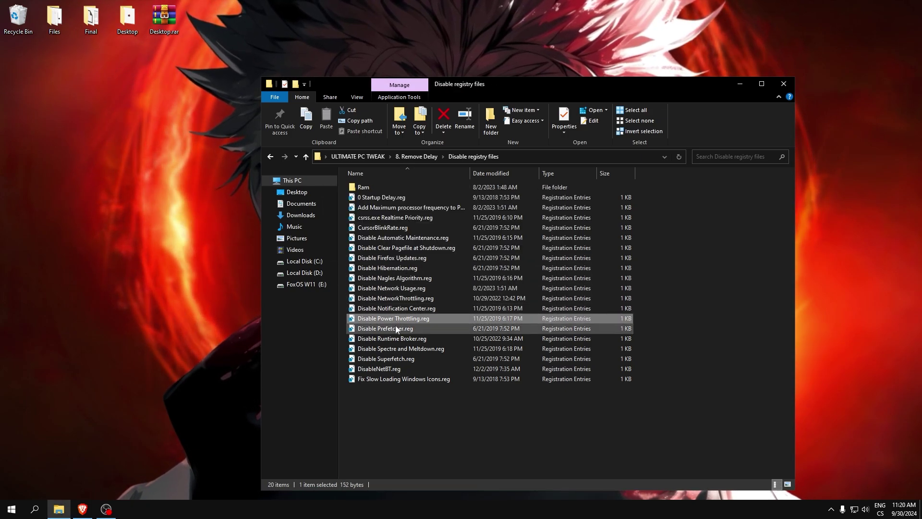
pyautogui.press('Return')
pyautogui.press('Return')
pyautogui.doubleClick(391, 346)
pyautogui.press('Return')
pyautogui.press('Return')
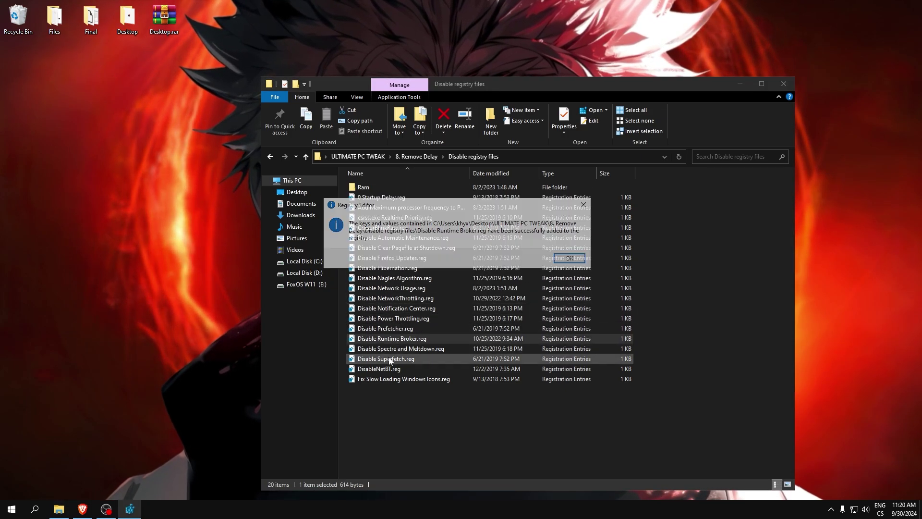
pyautogui.doubleClick(388, 358)
pyautogui.press('Return')
pyautogui.press('Return')
pyautogui.doubleClick(393, 369)
pyautogui.press('Return')
pyautogui.doubleClick(394, 379)
pyautogui.press('Return')
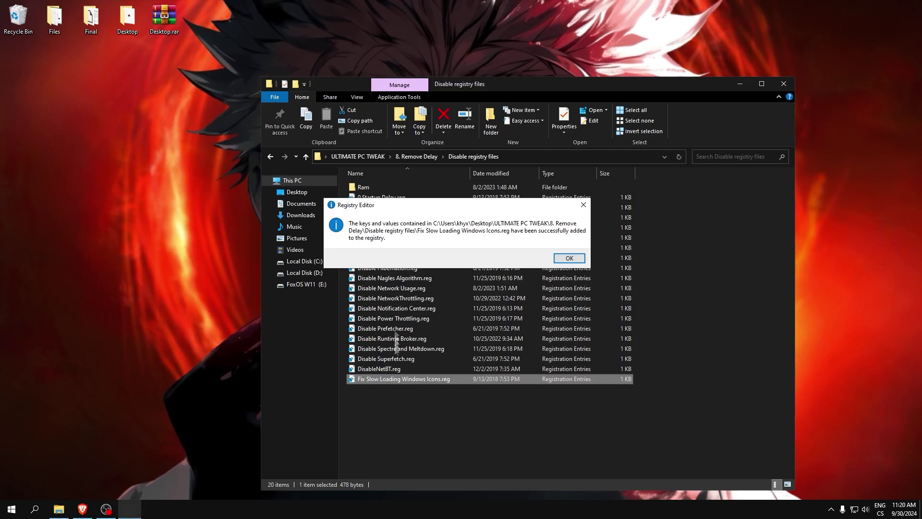
# Merge the 8GB RAM registry tweak from the Ram subfolder and return to 8. Remove Delay.
pyautogui.press('Return')
pyautogui.doubleClick(370, 187)
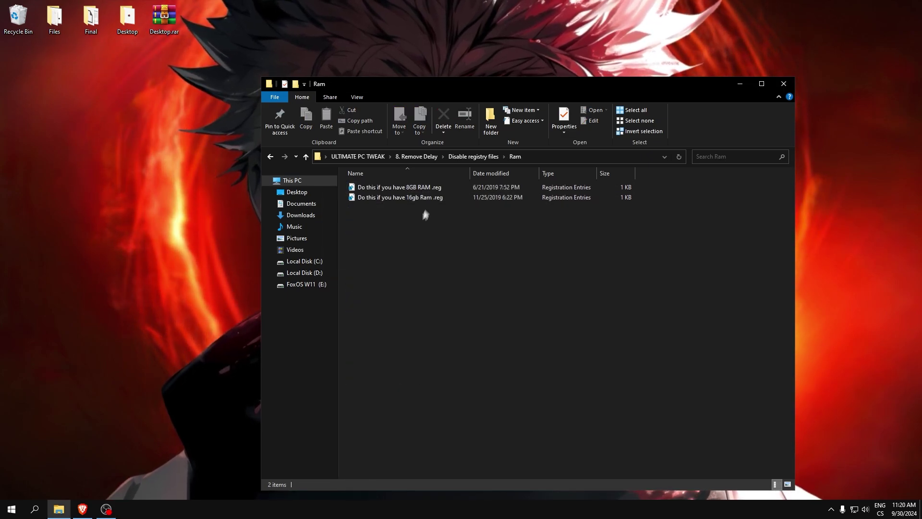
pyautogui.moveTo(401, 206)
pyautogui.mouseDown()
pyautogui.moveTo(404, 189)
pyautogui.moveTo(409, 199)
pyautogui.mouseUp()
pyautogui.doubleClick(408, 188)
pyautogui.press('Return')
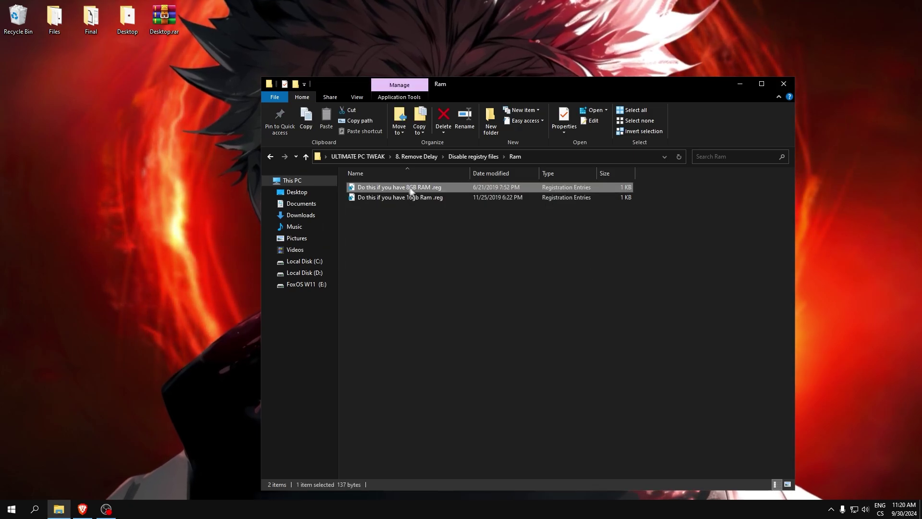
pyautogui.click(269, 157)
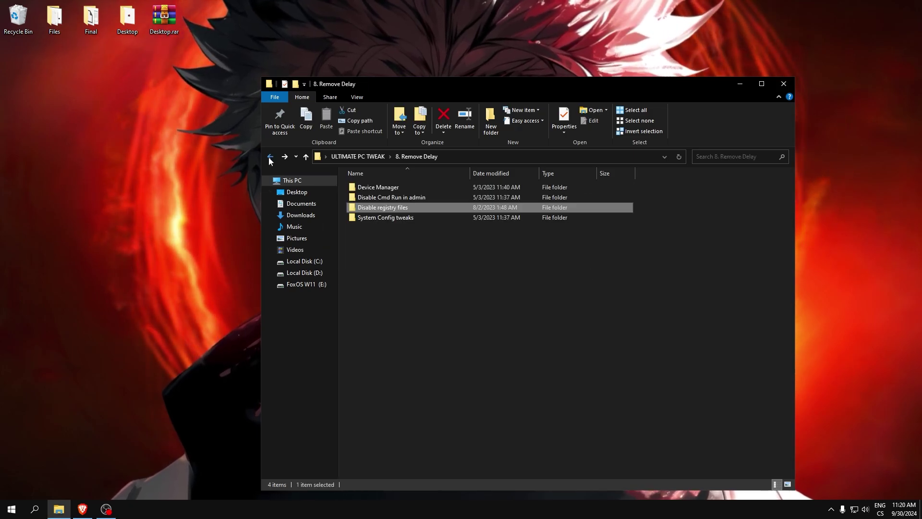
# Open System Config tweaks and look over 1. READ FIRST.txt, two PNGs and the System Configuration shortcut.
pyautogui.doubleClick(391, 218)
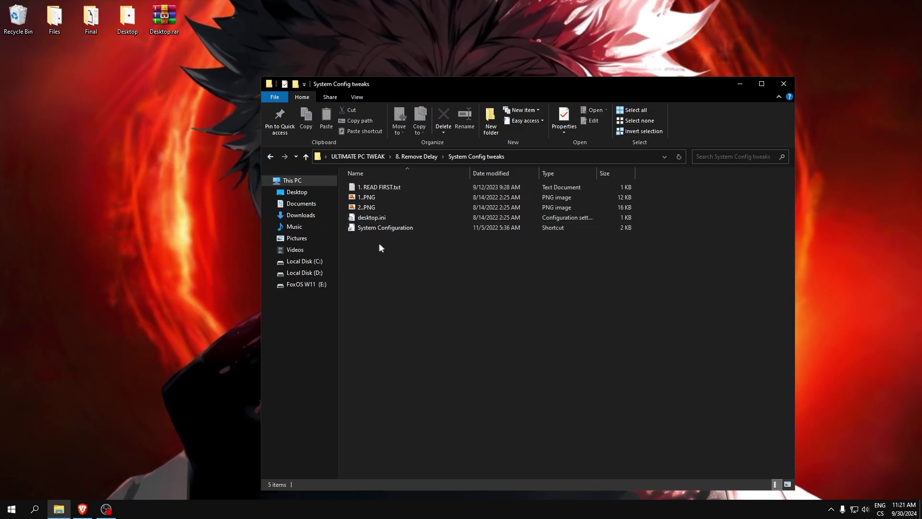
pyautogui.click(392, 229)
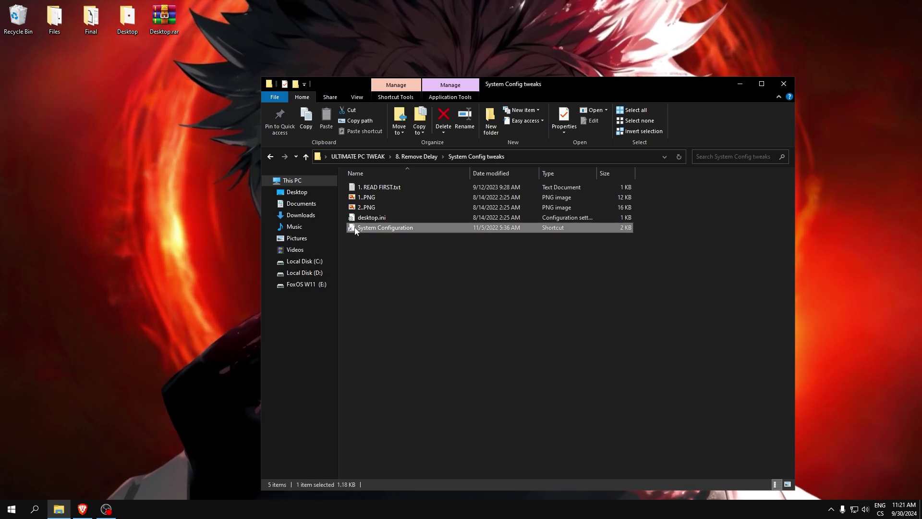
pyautogui.moveTo(403, 265); pyautogui.dragTo(383, 235)
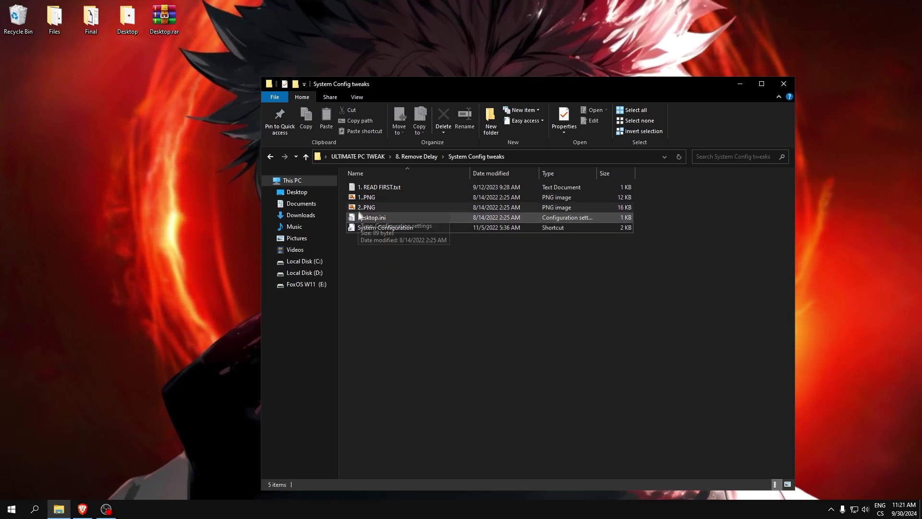
# Go back to ULTIMATE PC TWEAK, open 10. Ram Tweaks, and run Ram Tweaks.bat as administrator.
pyautogui.click(270, 157)
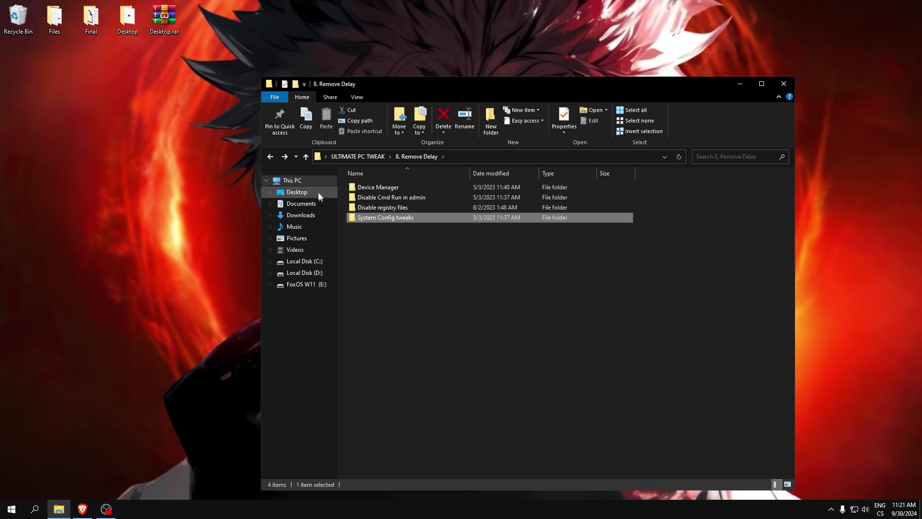
pyautogui.click(270, 158)
pyautogui.doubleClick(391, 228)
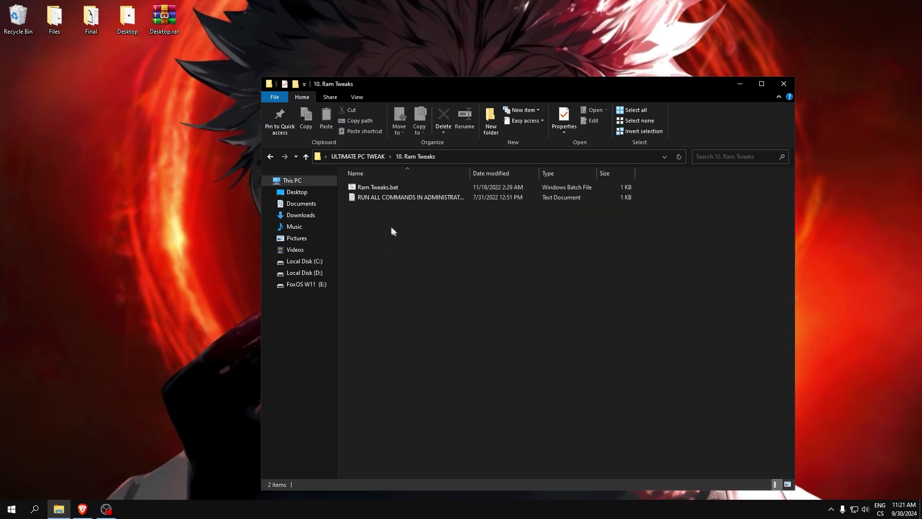
pyautogui.rightClick(356, 189)
pyautogui.click(391, 224)
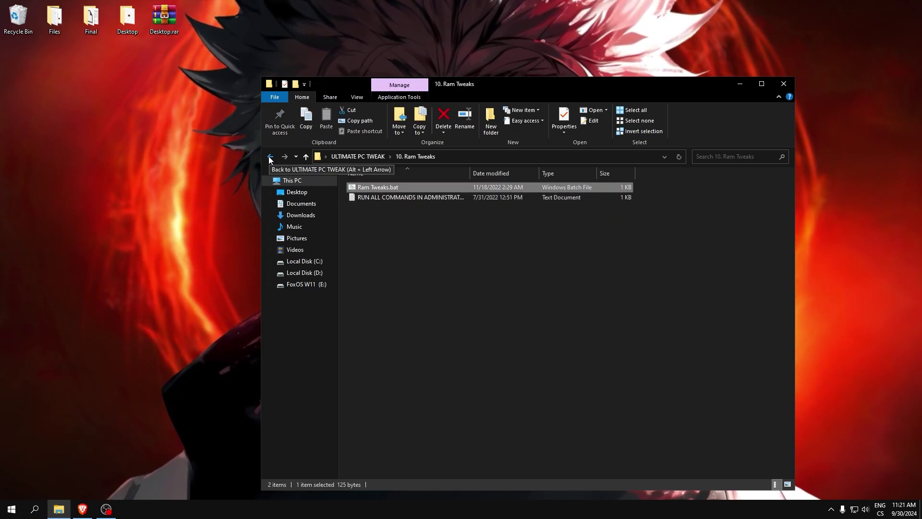
pyautogui.click(271, 157)
pyautogui.doubleClick(375, 238)
pyautogui.rightClick(375, 188)
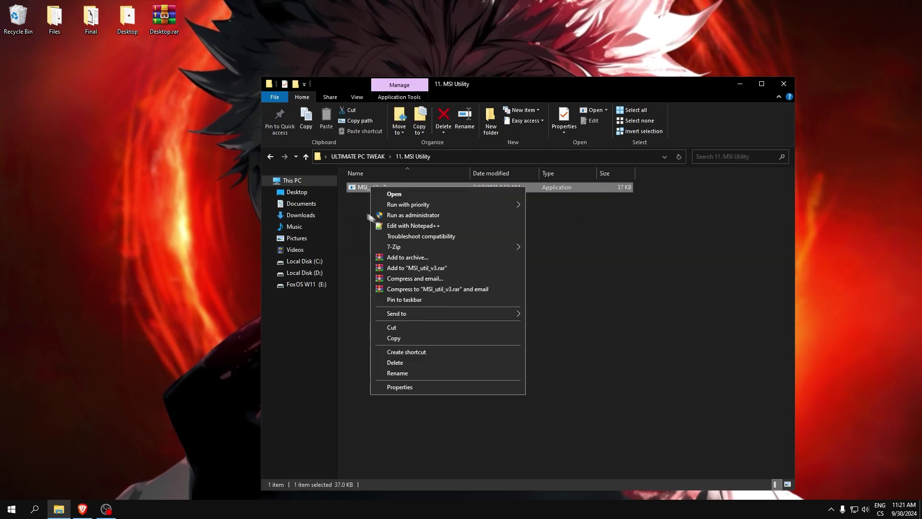
pyautogui.click(391, 212)
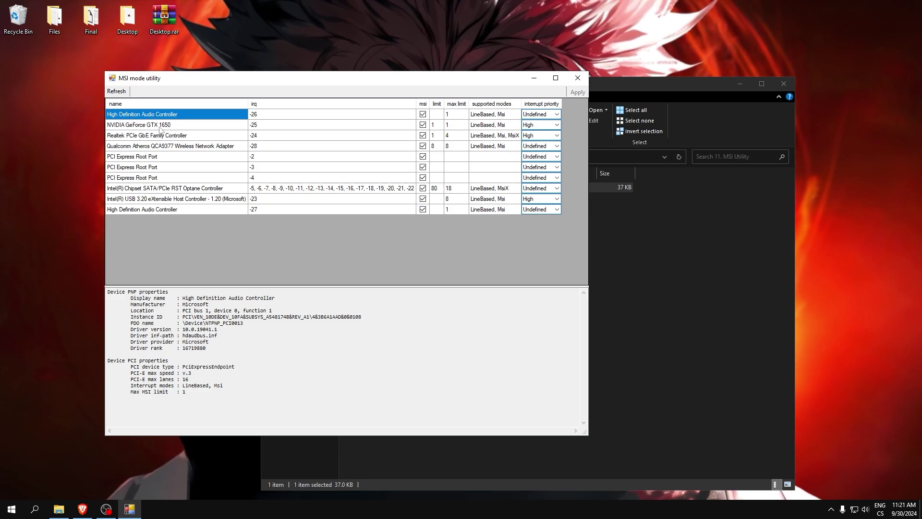
pyautogui.click(144, 125)
pyautogui.click(139, 136)
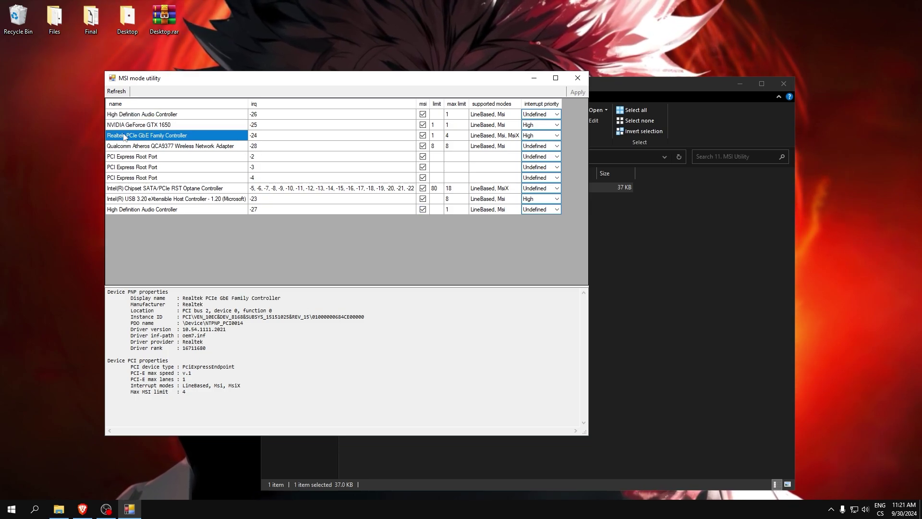
pyautogui.click(144, 146)
pyautogui.click(150, 201)
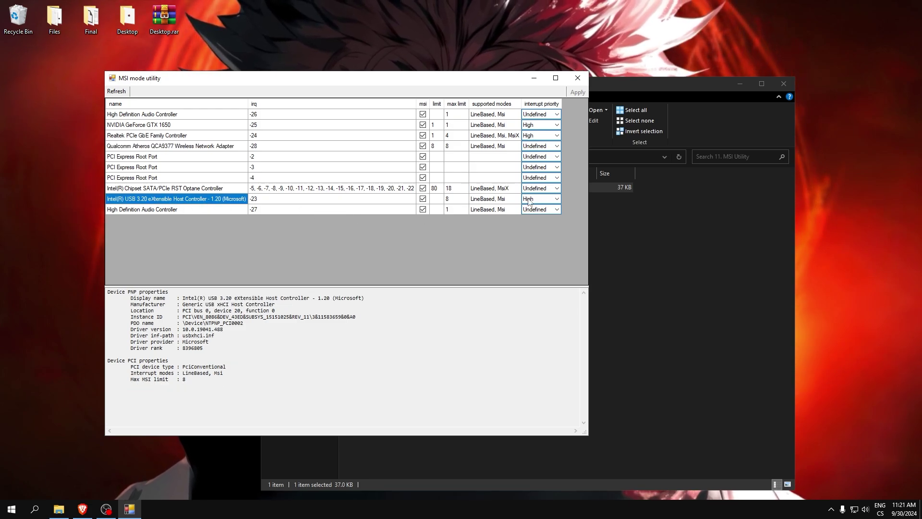
# Close the MSI mode utility and open the 13. COOLING folder in ULTIMATE PC TWEAK.
pyautogui.click(578, 78)
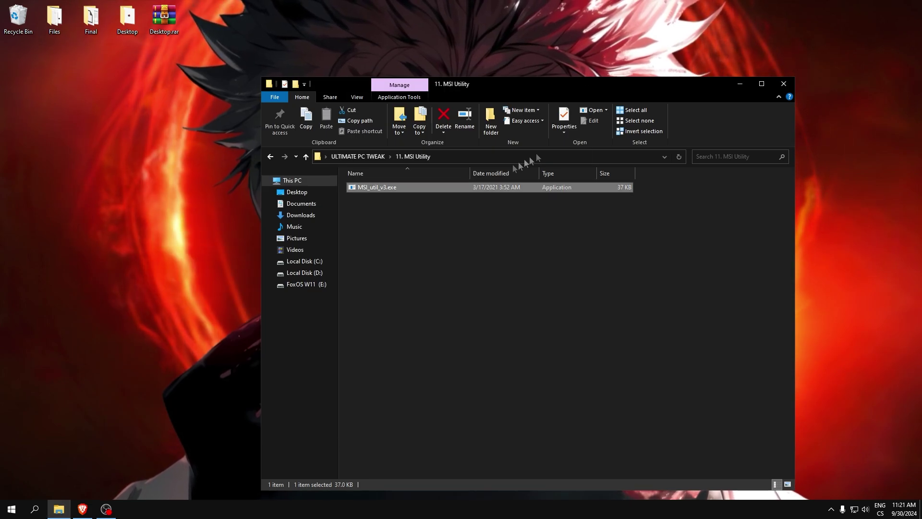
pyautogui.click(271, 157)
pyautogui.doubleClick(374, 244)
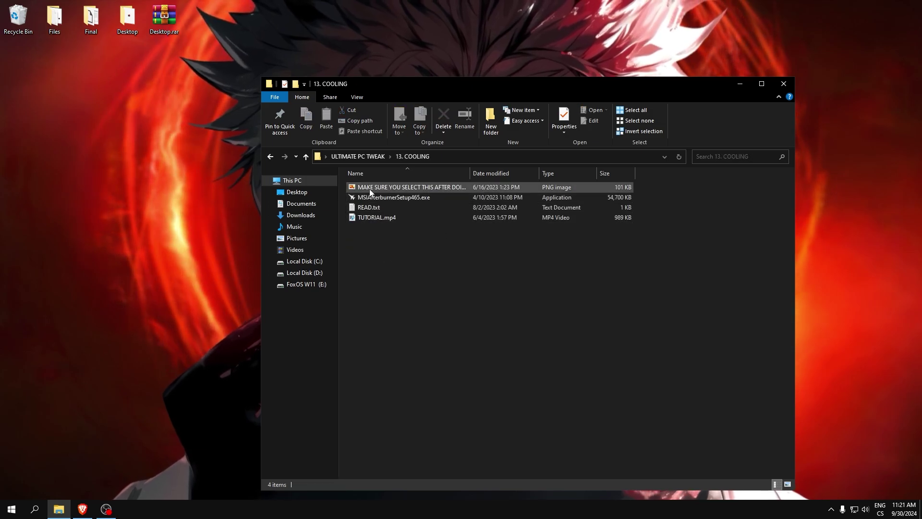
pyautogui.moveTo(437, 89); pyautogui.dragTo(611, 73)
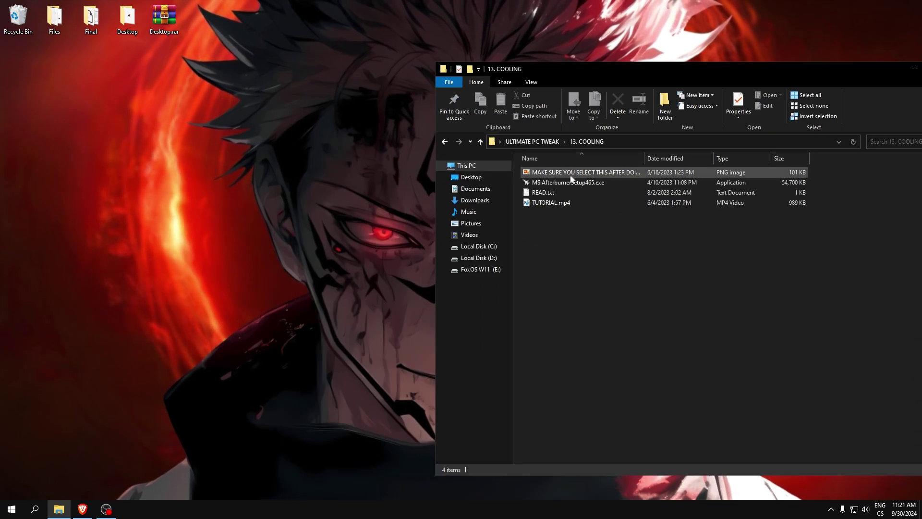
# Run the MSI Afterburner installer in English, accept the license, and install with default location and folder.
pyautogui.doubleClick(533, 183)
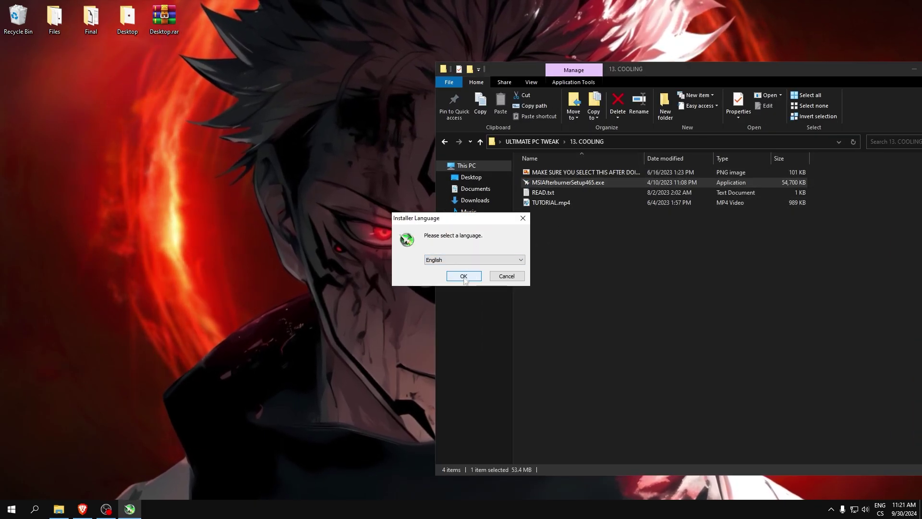
pyautogui.click(464, 275)
pyautogui.click(515, 331)
pyautogui.click(355, 301)
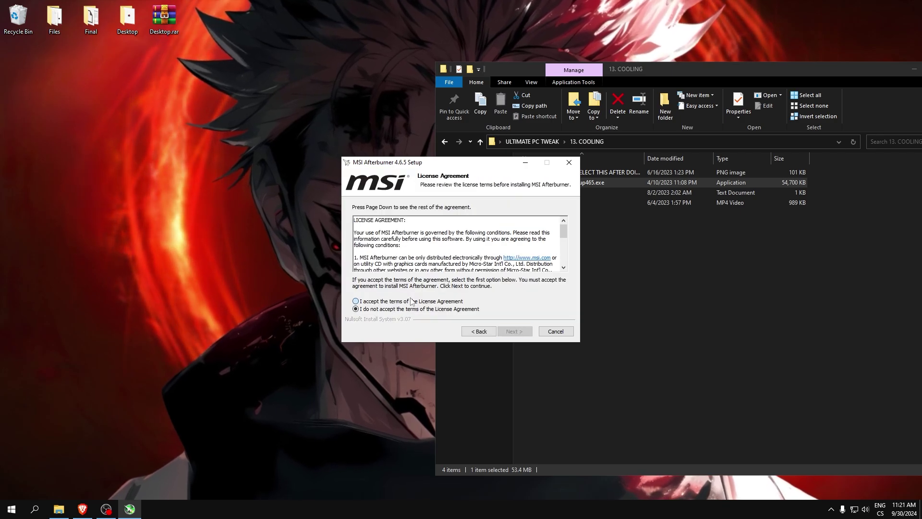
pyautogui.click(518, 331)
pyautogui.click(520, 331)
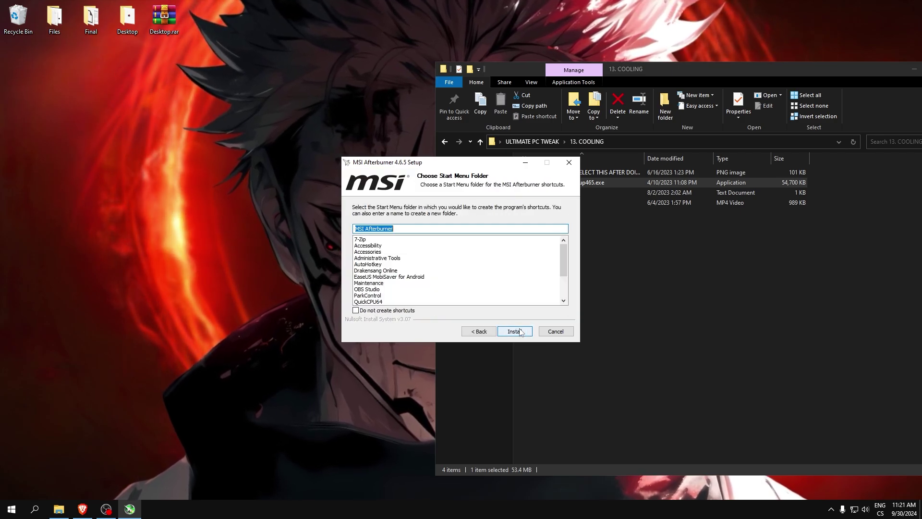
pyautogui.click(520, 331)
# Dismiss the second language prompt, skip the readme, and finish setup to launch Afterburner.
pyautogui.click(692, 294)
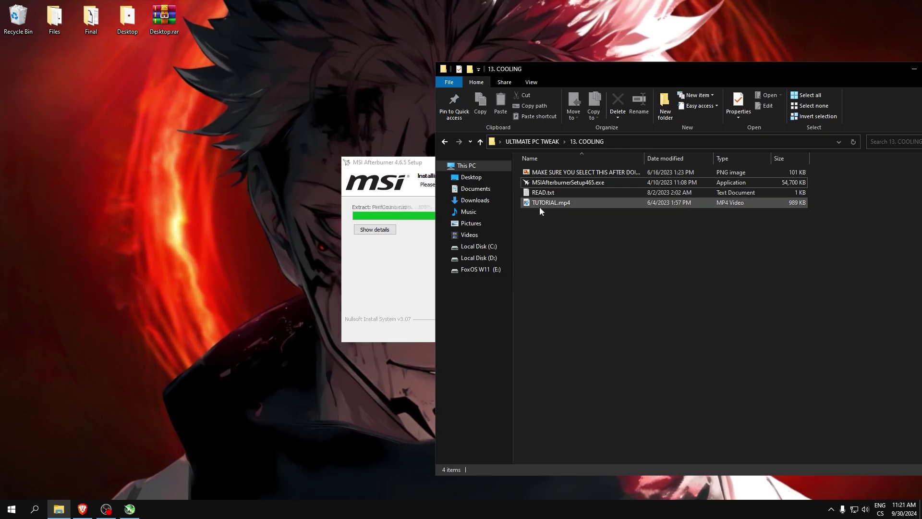
pyautogui.click(374, 278)
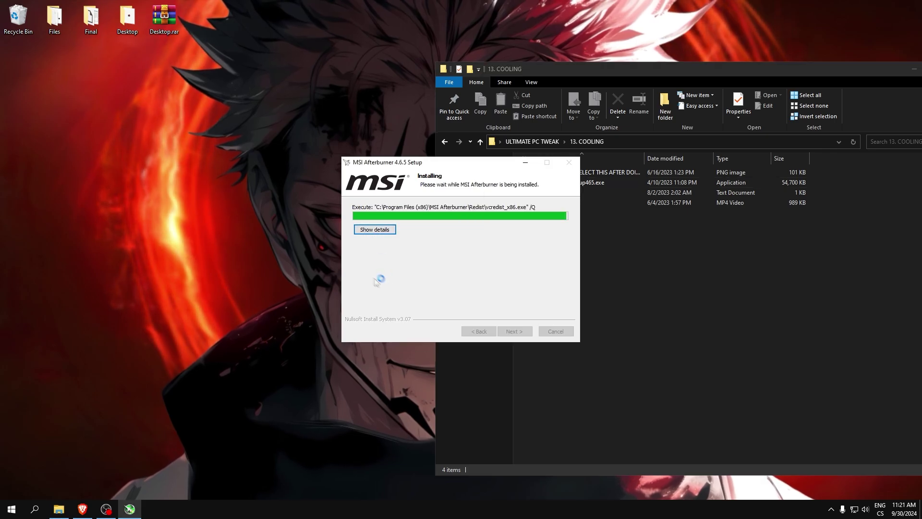
pyautogui.click(600, 245)
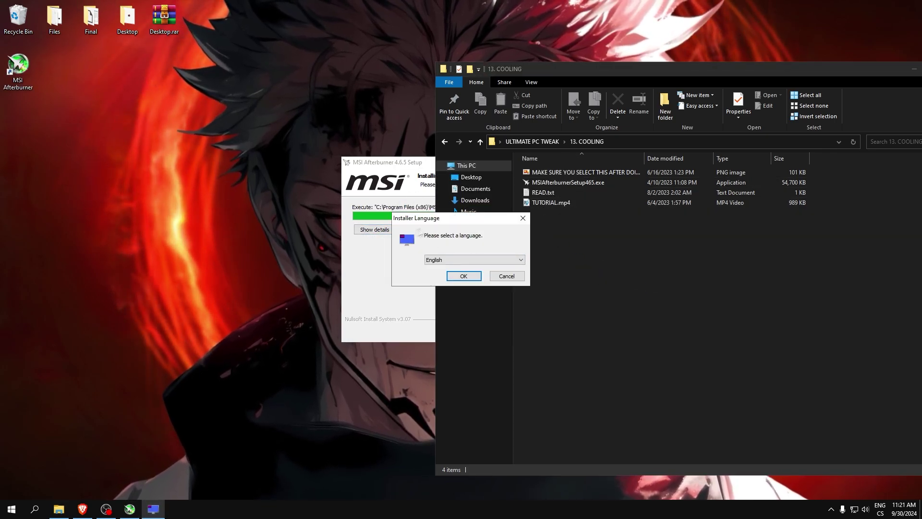
pyautogui.click(509, 277)
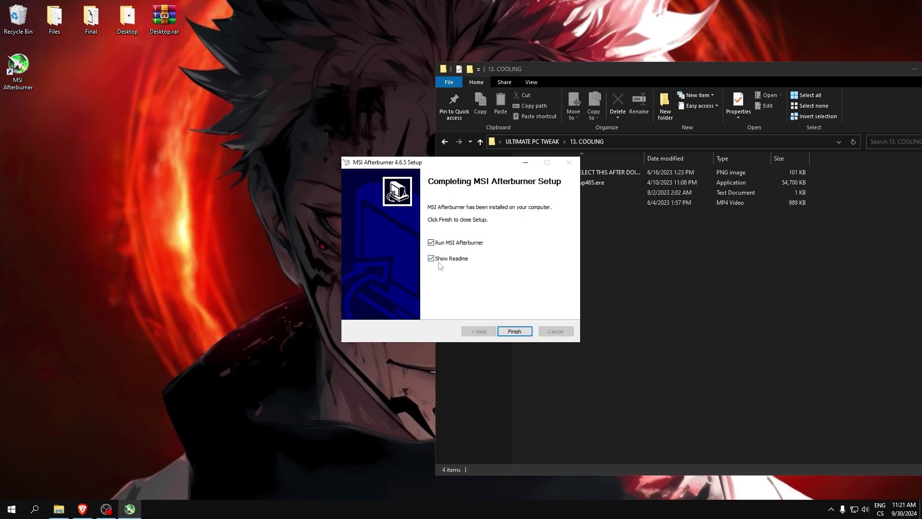
pyautogui.click(432, 259)
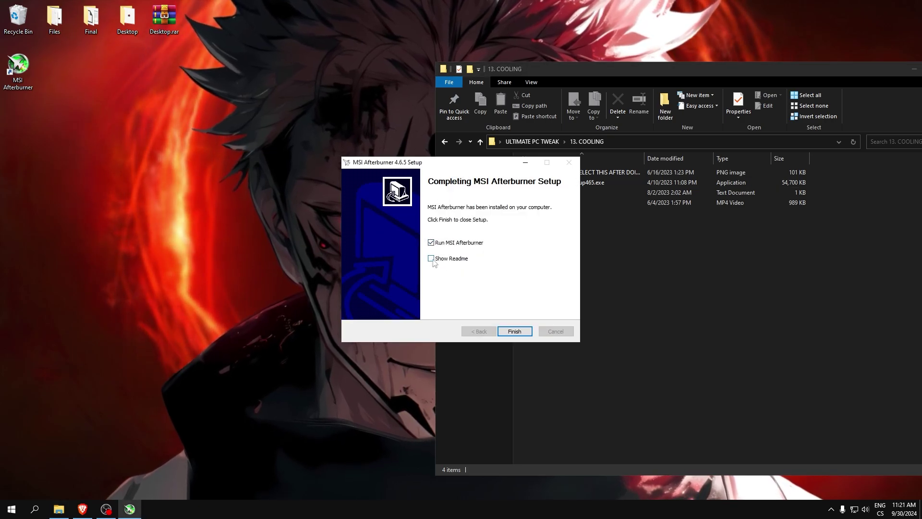
pyautogui.click(512, 328)
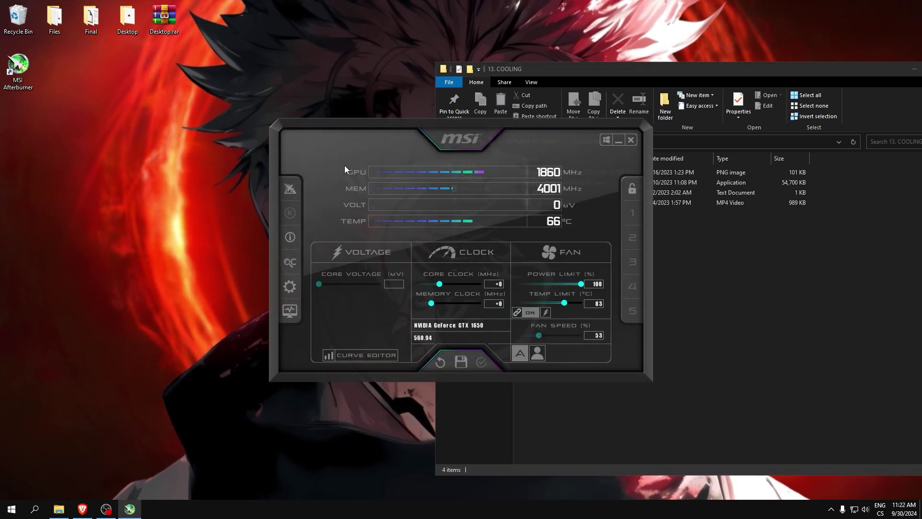
# Move Afterburner to the left and play TUTORIAL.mp4 from its fan-settings part.
pyautogui.moveTo(393, 132); pyautogui.dragTo(141, 95)
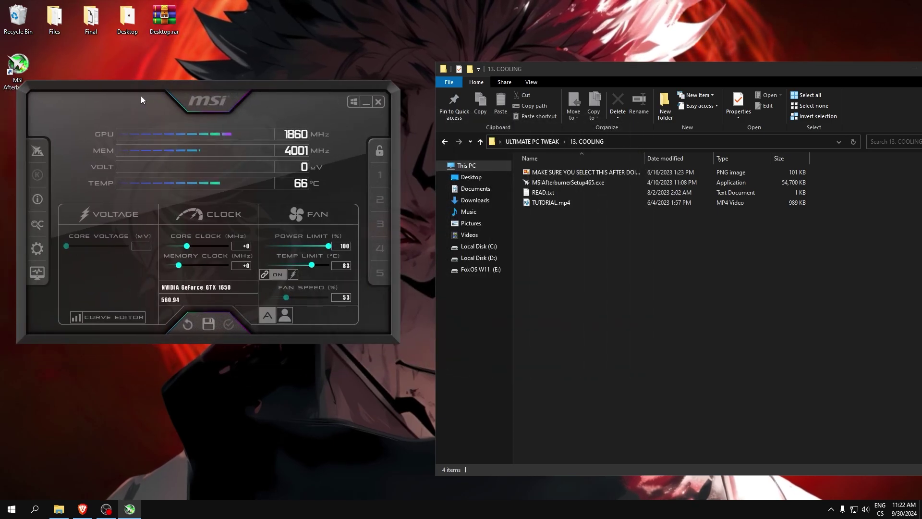
pyautogui.doubleClick(538, 205)
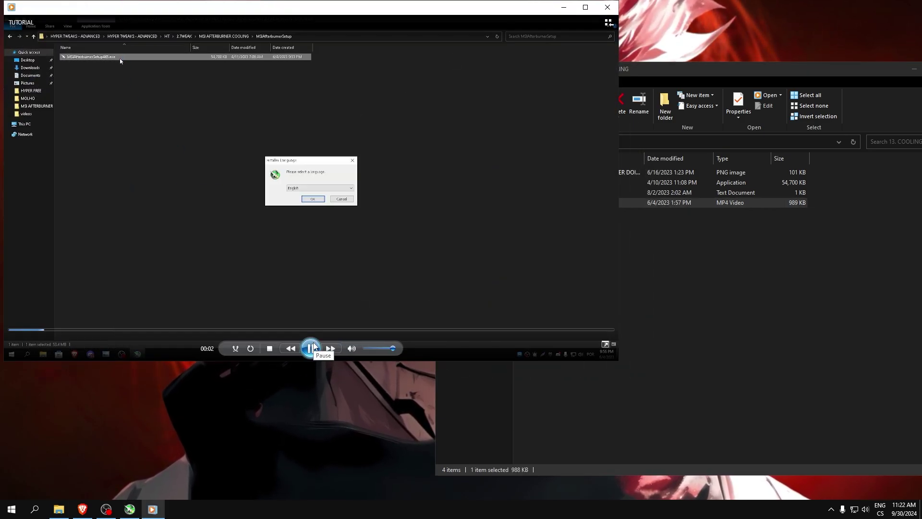
pyautogui.moveTo(147, 335); pyautogui.dragTo(184, 334)
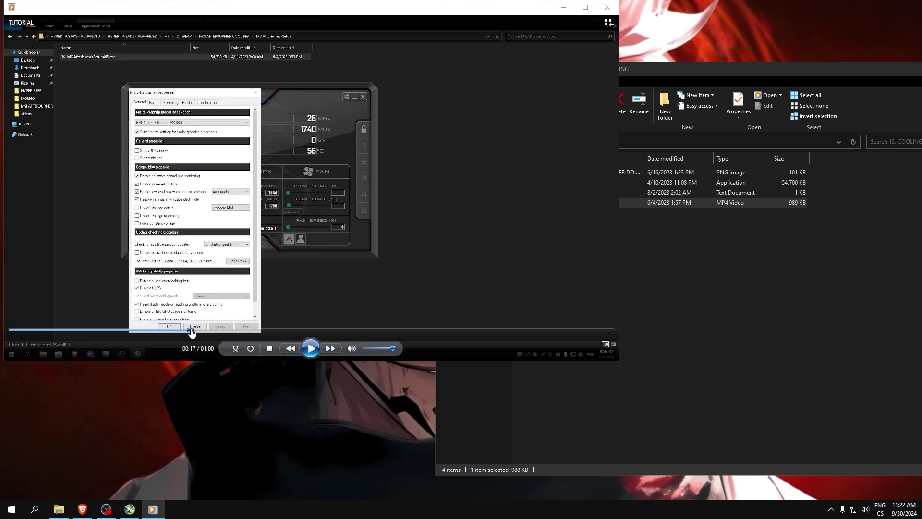
pyautogui.click(192, 330)
pyautogui.click(310, 352)
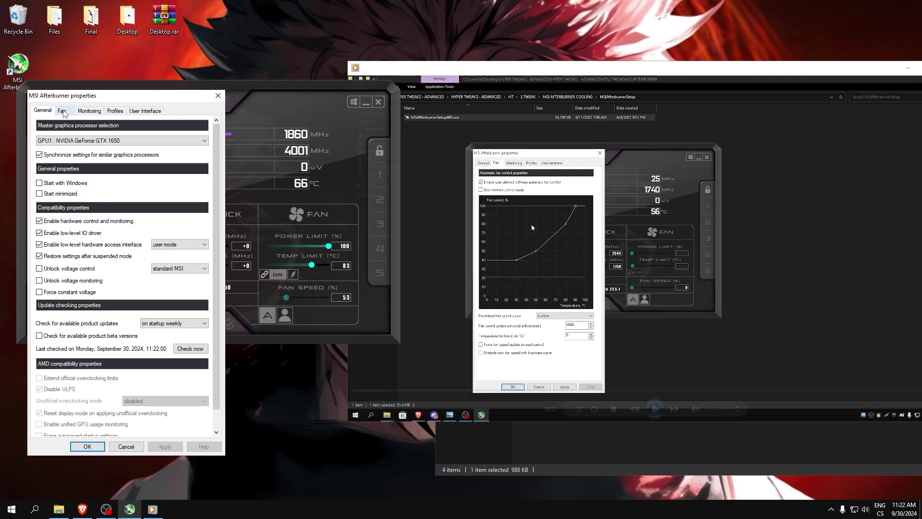
# Enable user defined software automatic fan control and lower the 30°C point to 30%.
pyautogui.click(62, 111)
pyautogui.click(39, 139)
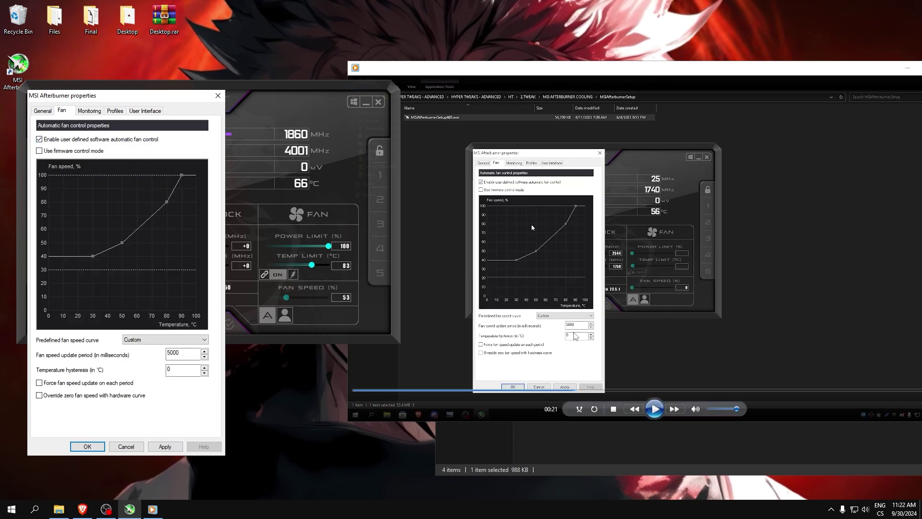
pyautogui.click(655, 409)
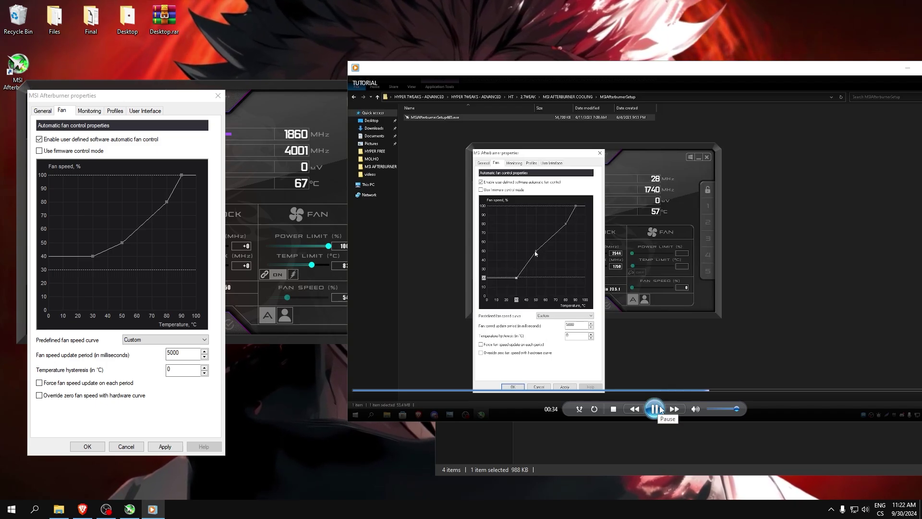
pyautogui.click(661, 409)
pyautogui.moveTo(91, 257); pyautogui.dragTo(92, 269)
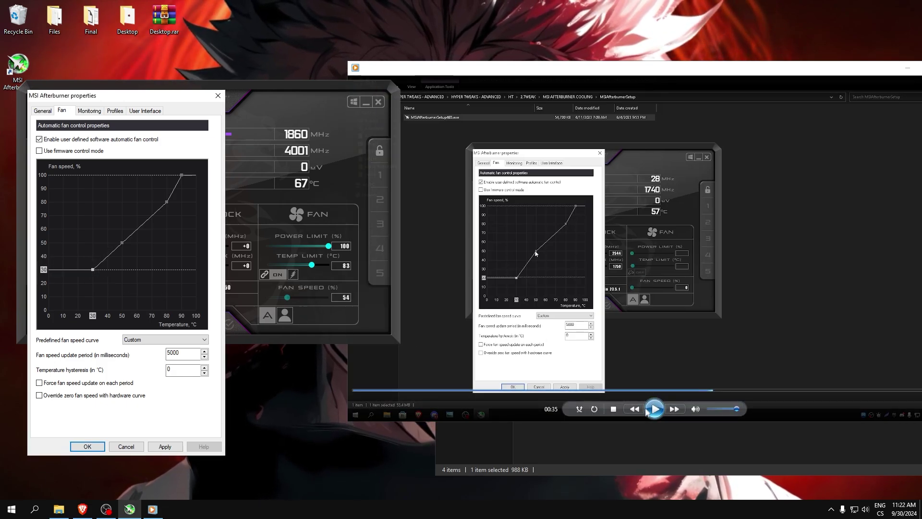
# Move the 50% fan point to about 70°C and the 80% point to about 85°C.
pyautogui.click(656, 412)
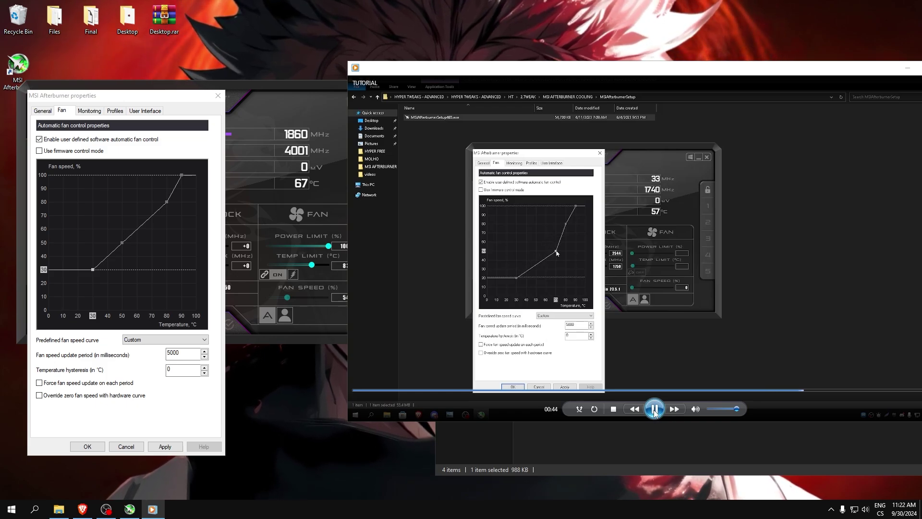
pyautogui.click(654, 410)
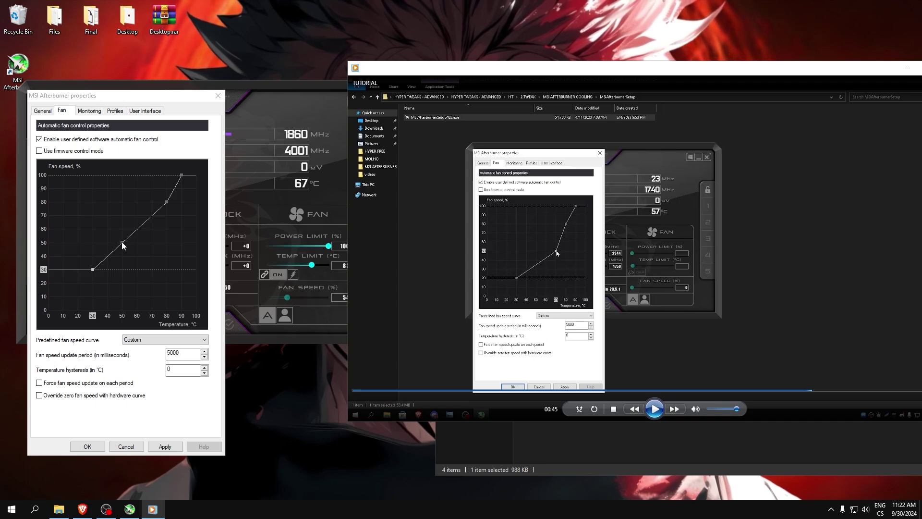
pyautogui.moveTo(123, 242); pyautogui.dragTo(153, 242)
pyautogui.click(654, 409)
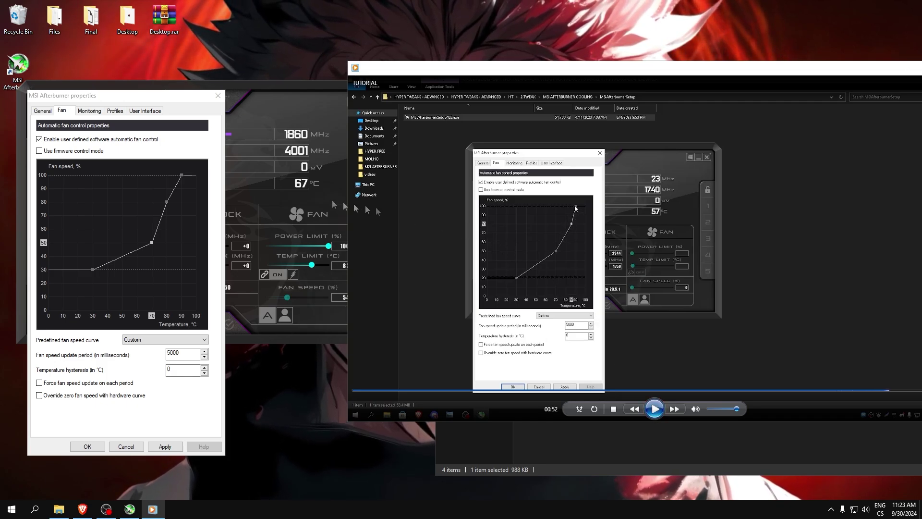
pyautogui.moveTo(165, 201); pyautogui.dragTo(179, 203)
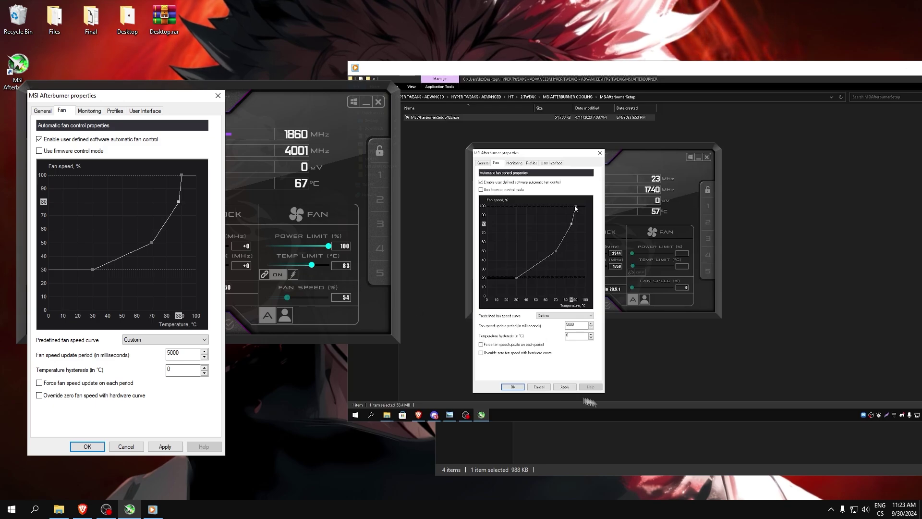
# Pause the tutorial, then apply the new fan curve and close the properties.
pyautogui.click(654, 409)
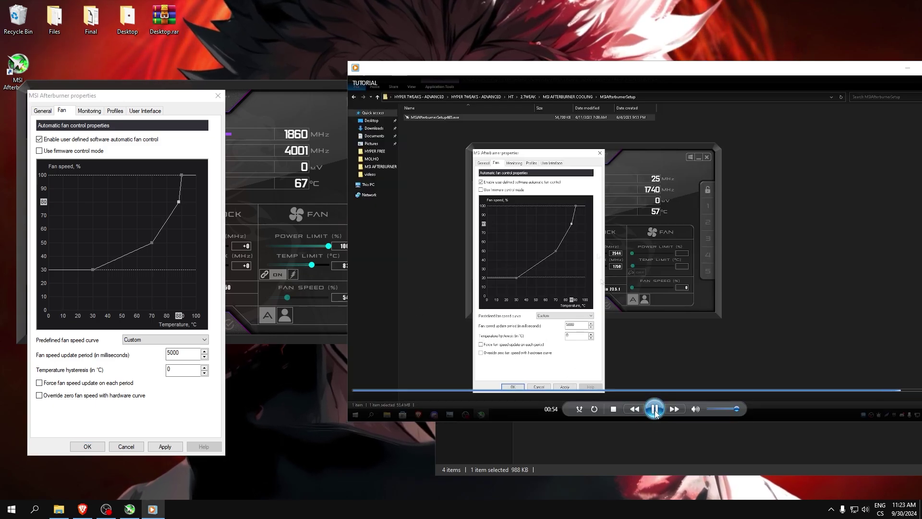
pyautogui.click(655, 409)
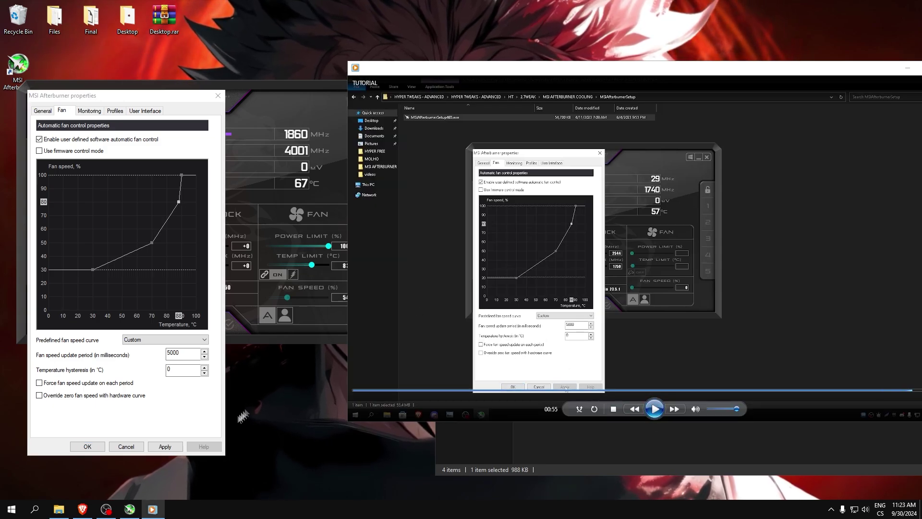
pyautogui.click(165, 446)
pyautogui.click(87, 446)
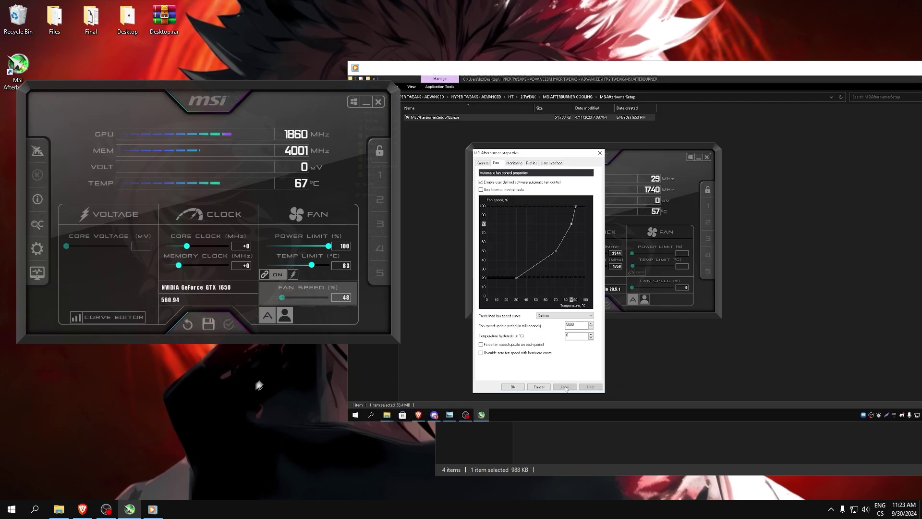
# Minimize Afterburner and go up to the ULTIMATE PC TWEAK folder.
pyautogui.click(369, 102)
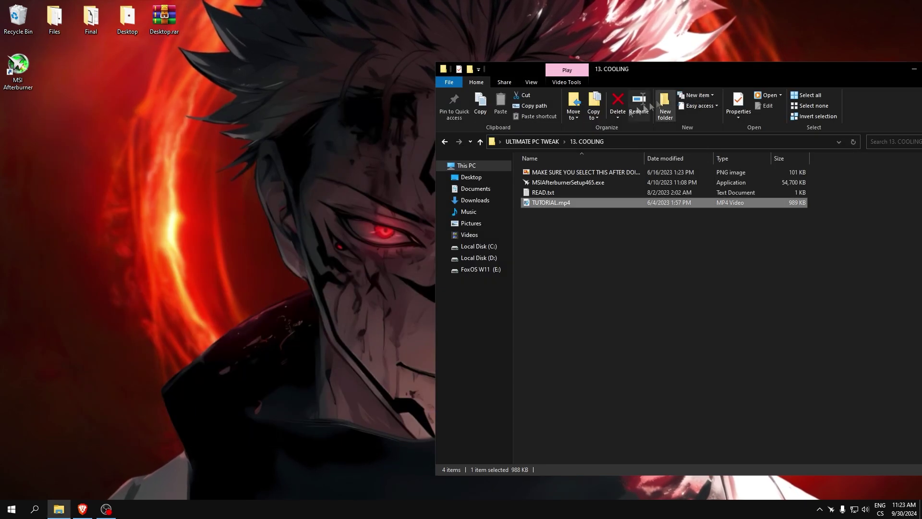
pyautogui.click(444, 141)
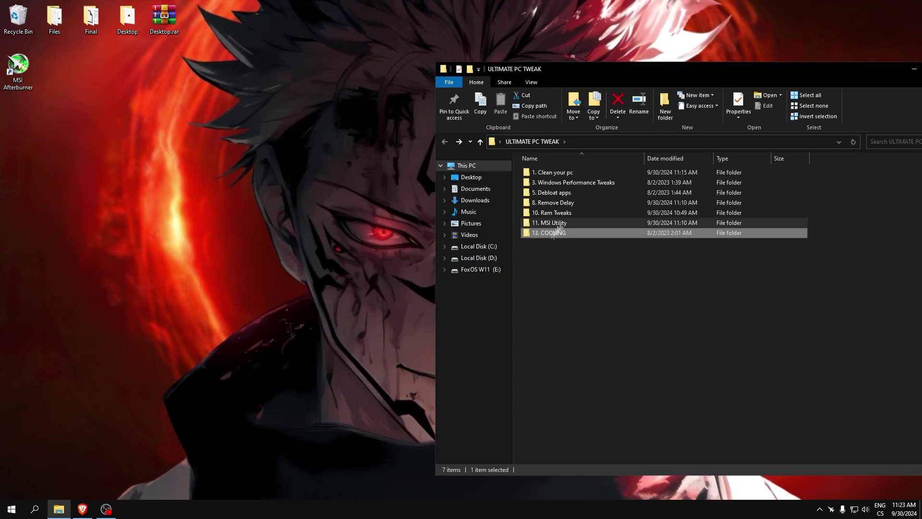